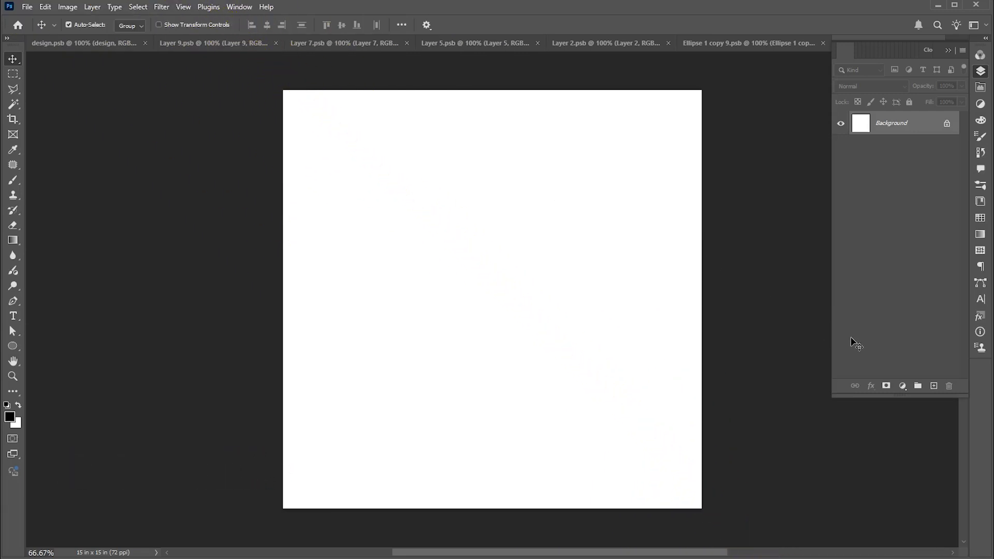
Step: Add a Gradient fill layer above the white background using the black-to-white Foreground to Background preset from the Basics group
click(902, 386)
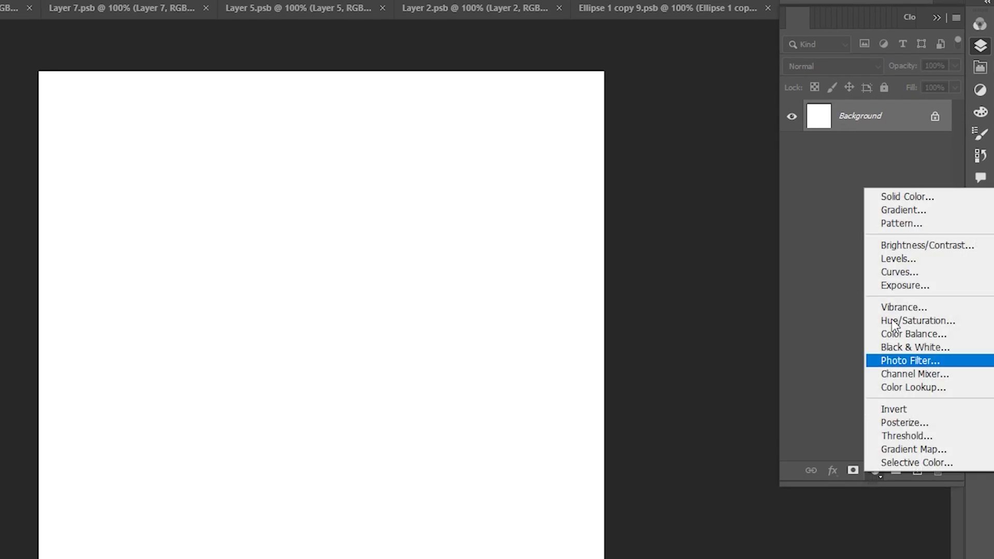
click(887, 210)
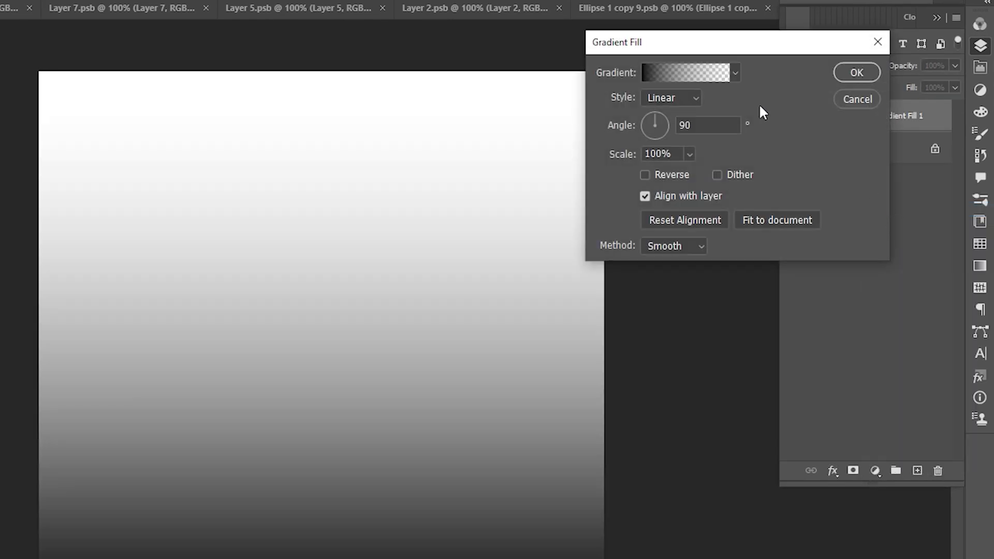
click(732, 75)
click(623, 130)
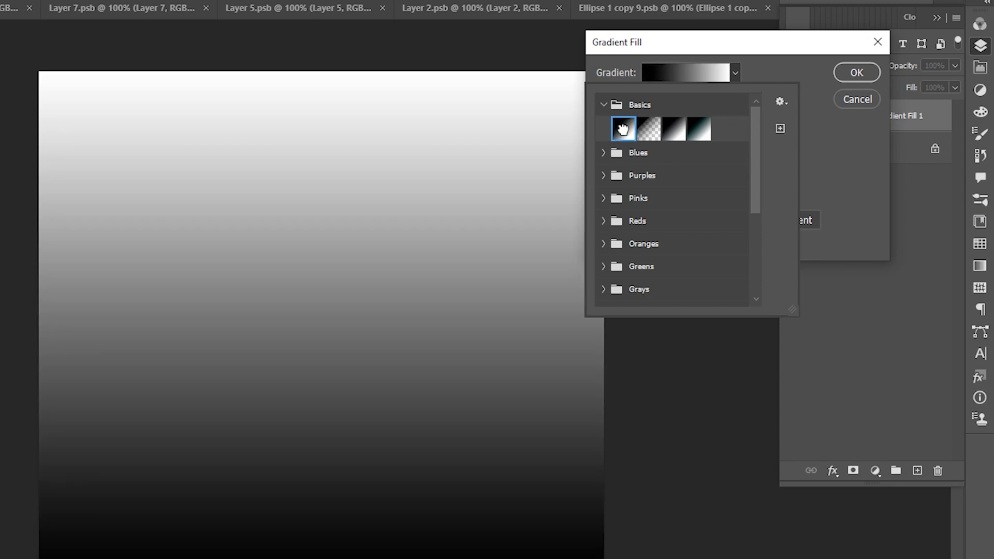
click(766, 81)
Step: Edit the gradient's color stops to run from bright red ff0000 to dark red 9f0000
click(681, 73)
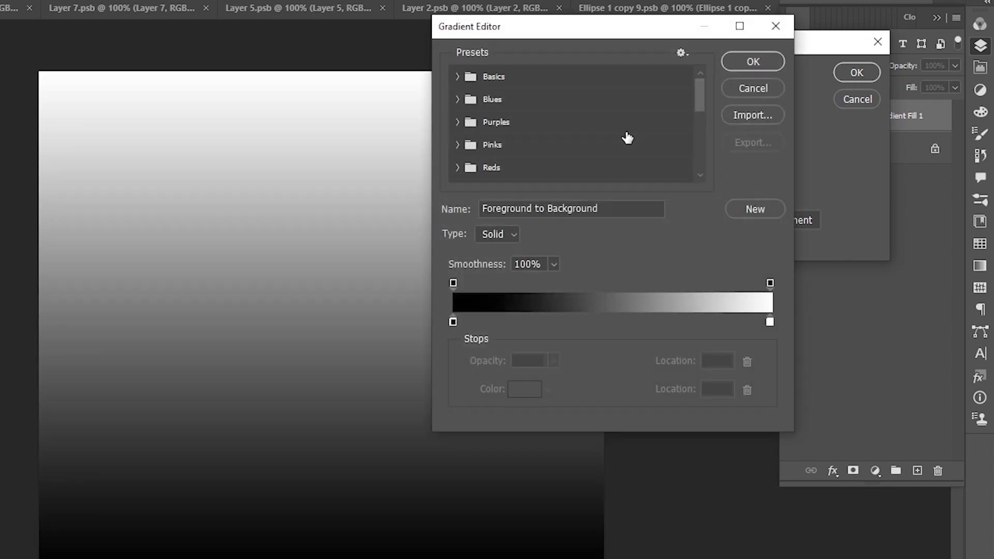
double_click(452, 321)
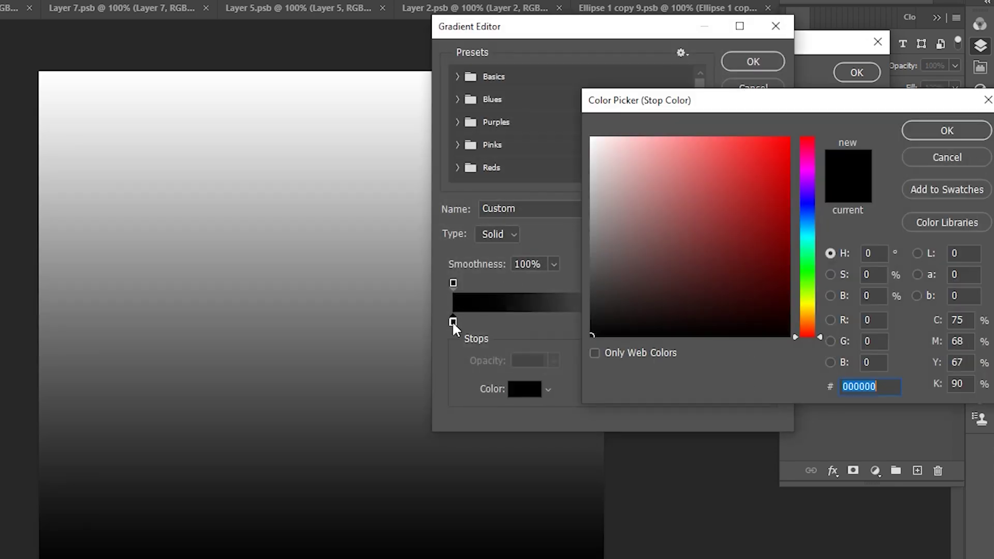
drag(788, 144, 840, 128)
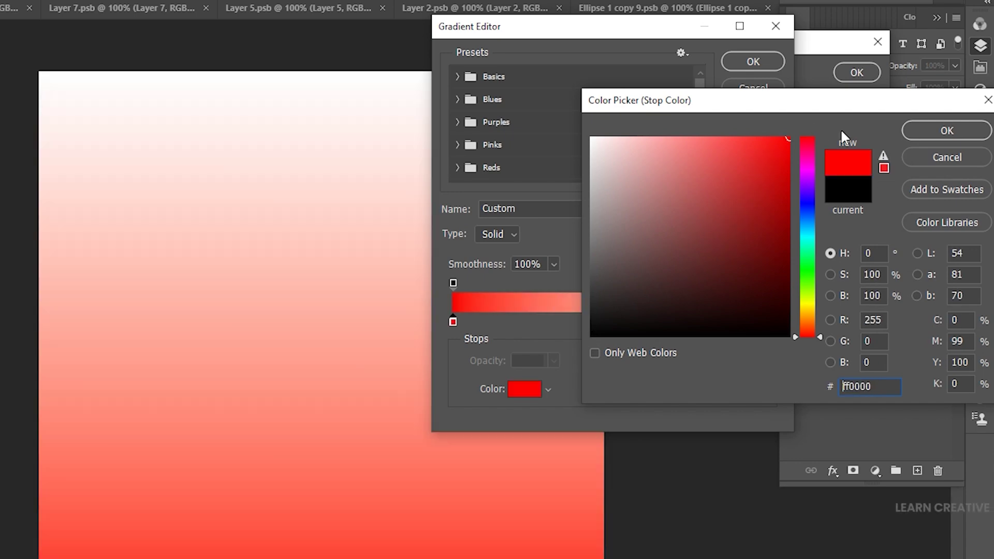
click(923, 126)
double_click(770, 321)
mouse_move(777, 211)
mouse_down()
mouse_move(794, 199)
mouse_move(793, 211)
mouse_up()
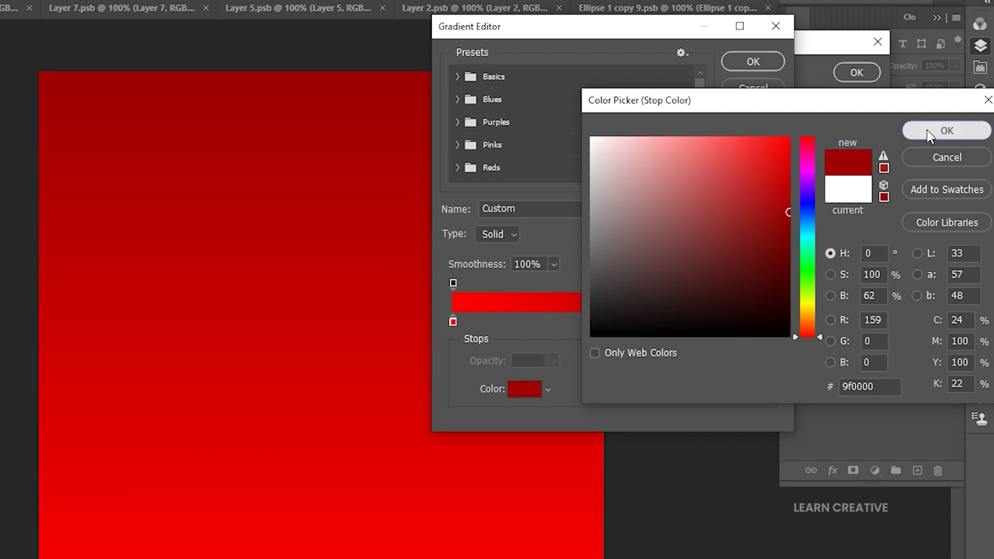
click(929, 132)
click(765, 61)
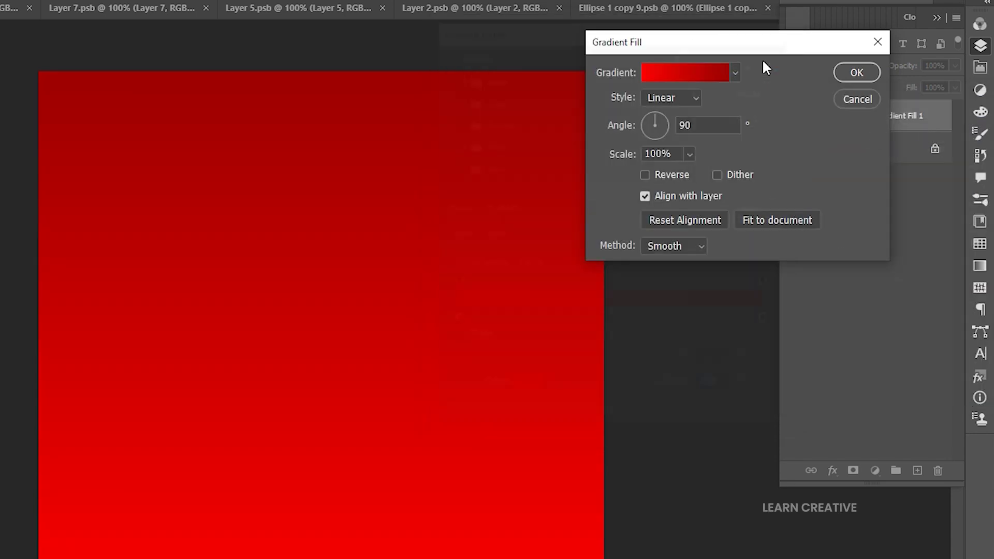
Step: Set the gradient fill's angle to 0 degrees and accept the fill
double_click(683, 125)
text(0)
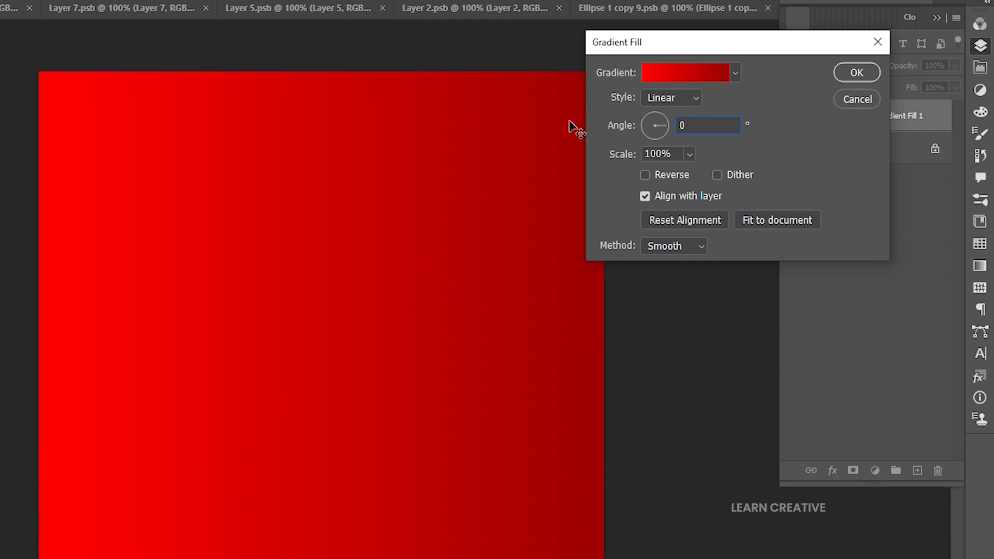
click(850, 75)
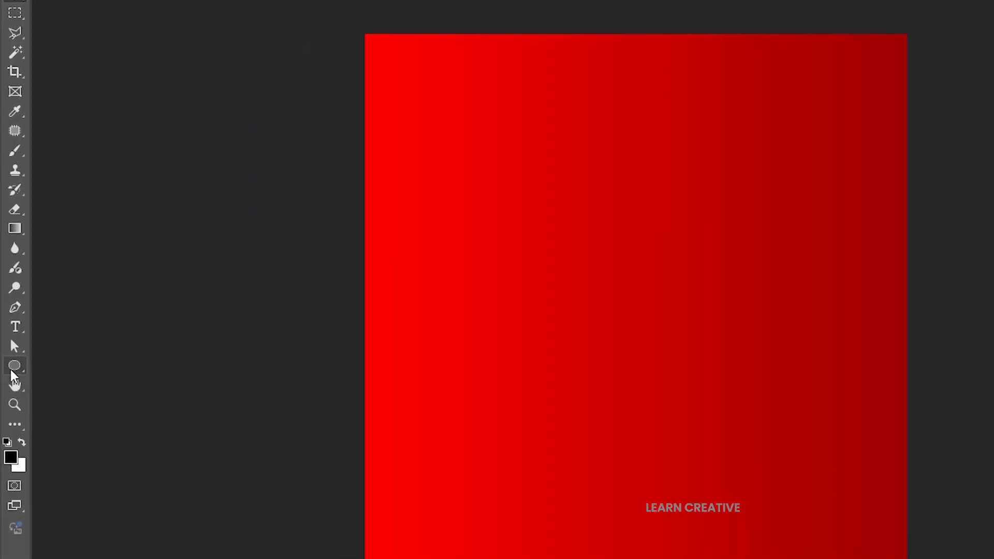
Step: Draw a black triangle about 5.26 by 4.55 in on the right half of the canvas
right_click(11, 348)
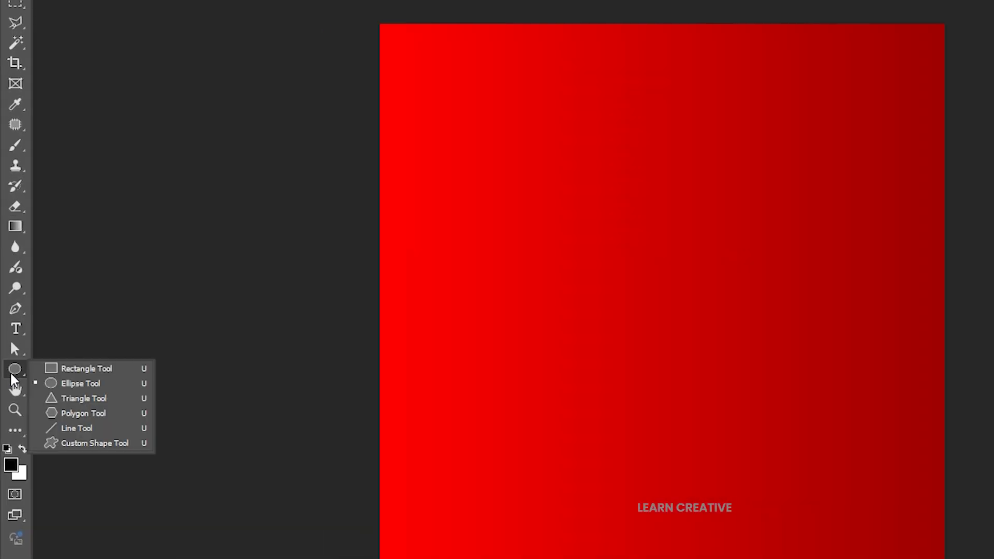
click(85, 400)
drag(695, 266, 912, 523)
Step: Rotate the triangle -90° so it points left, enlarge it to about 6.93 by 6.01 in and set its base against the canvas's right edge
key(ctrl+t)
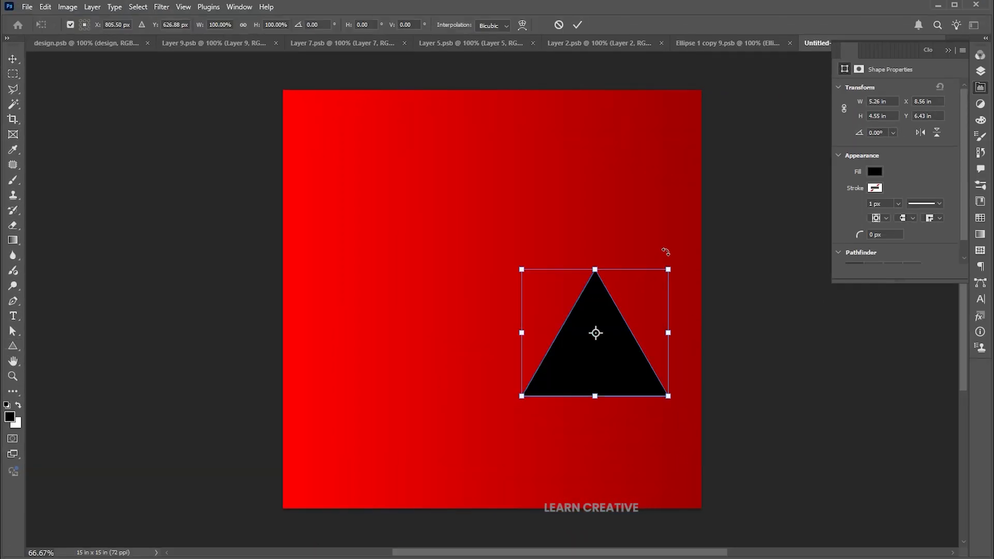
drag(665, 251, 523, 262)
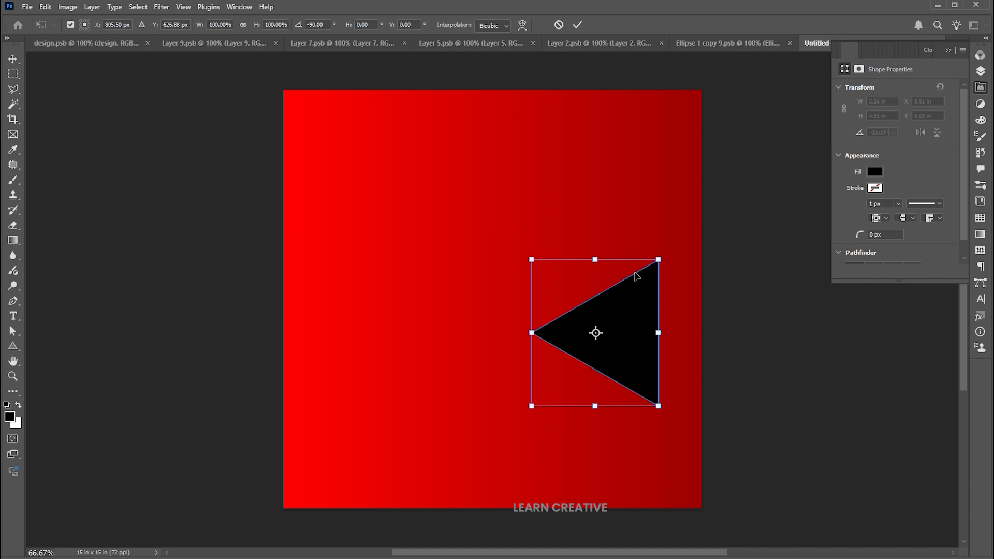
mouse_move(658, 256)
mouse_down()
mouse_move(685, 228)
mouse_move(658, 250)
mouse_up()
key(Return)
Step: Center the triangle vertically on the canvas
key(ctrl+a)
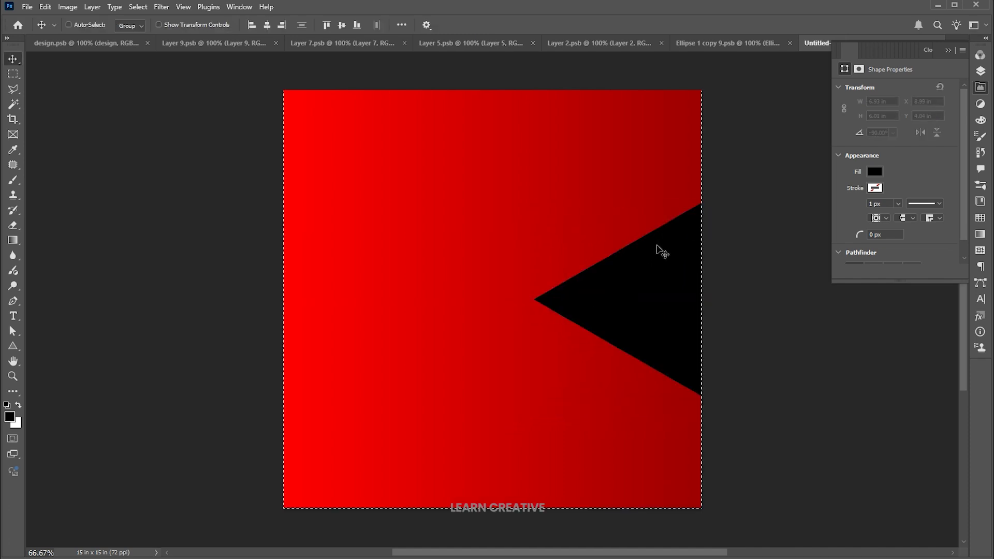
click(341, 24)
key(ctrl+d)
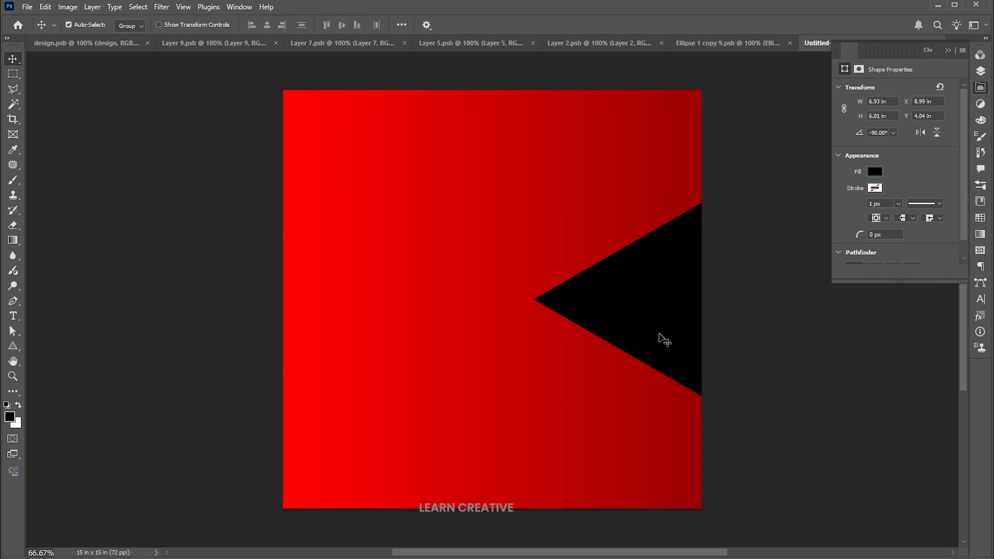
Step: Stretch the triangle's tip further left and increase its height symmetrically, giving a shape of about 8.76 by 9.1 in
key(ctrl+t)
drag(534, 299, 447, 300)
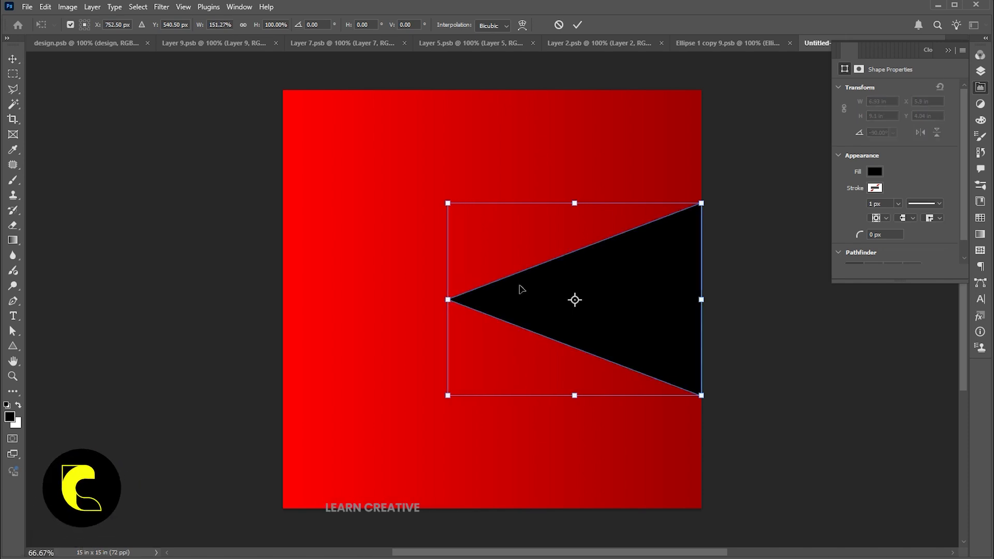
drag(573, 201, 583, 178)
key(Return)
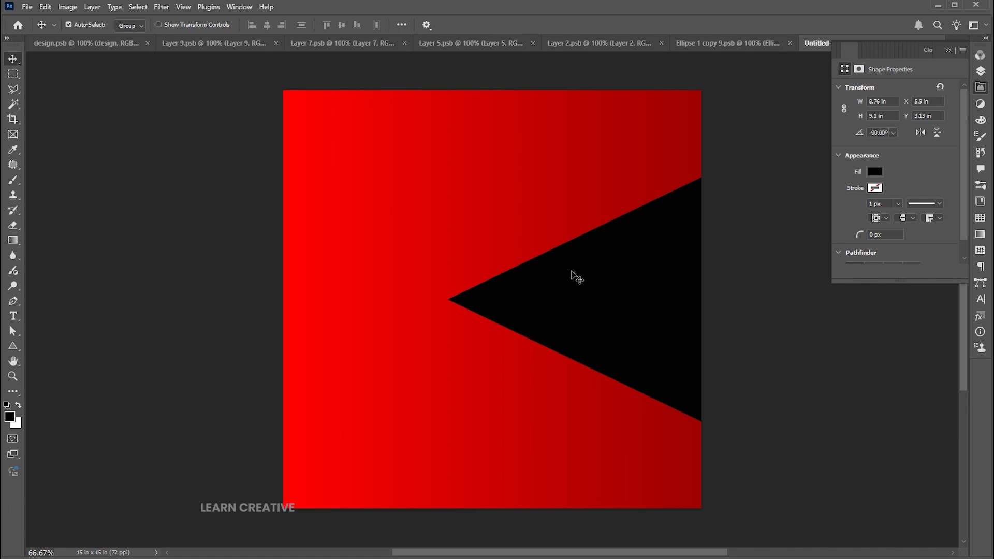
Step: Add an anchor point at the middle of the triangle's upper and lower slanted edges
key(p)
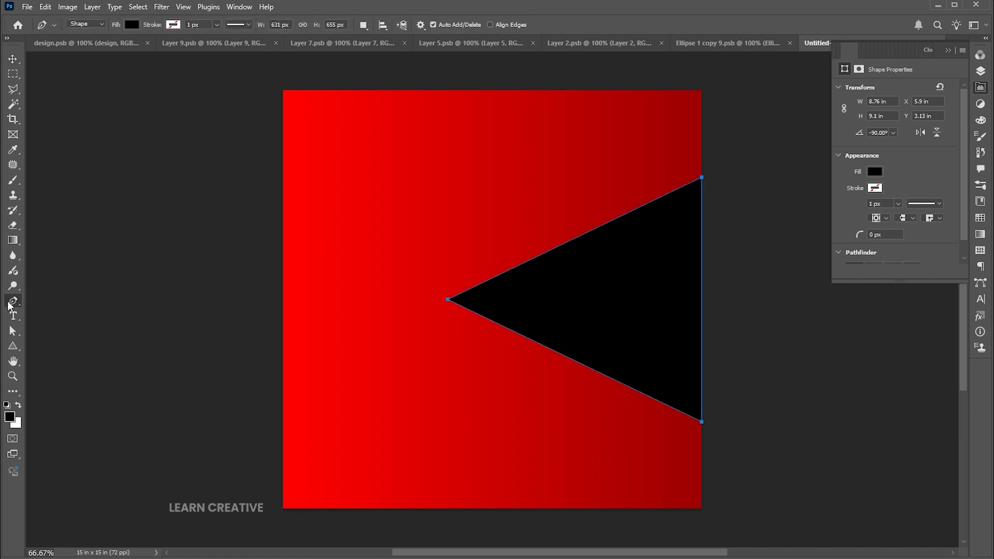
click(576, 238)
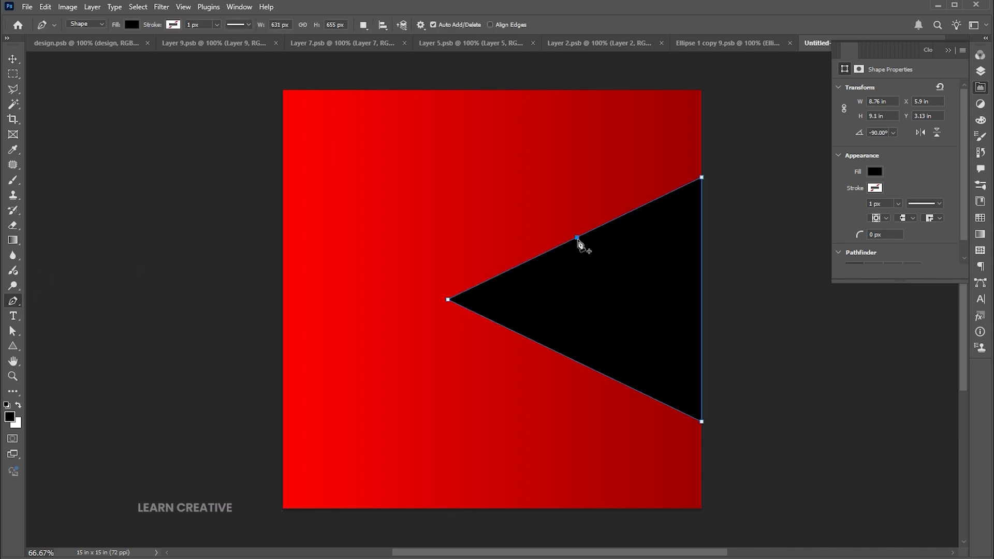
click(574, 360)
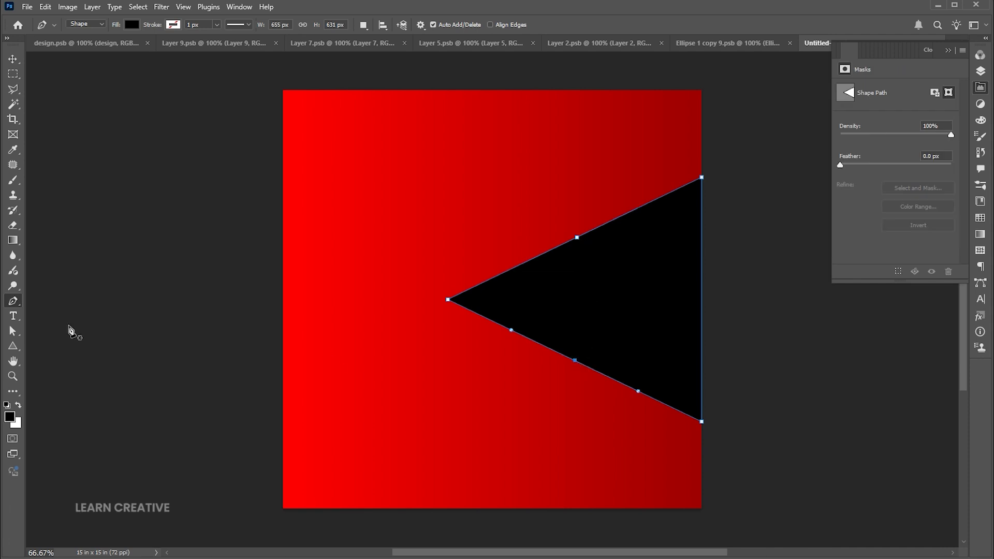
Step: Pull the two new midpoint anchors inward so the triangle's upper and lower edges curve concavely
drag(13, 331, 65, 341)
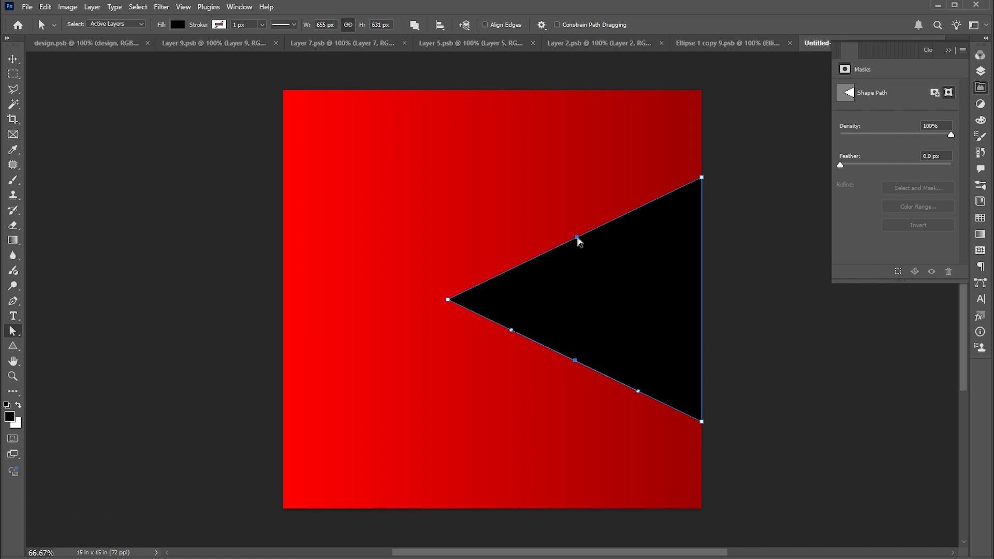
drag(578, 242, 588, 266)
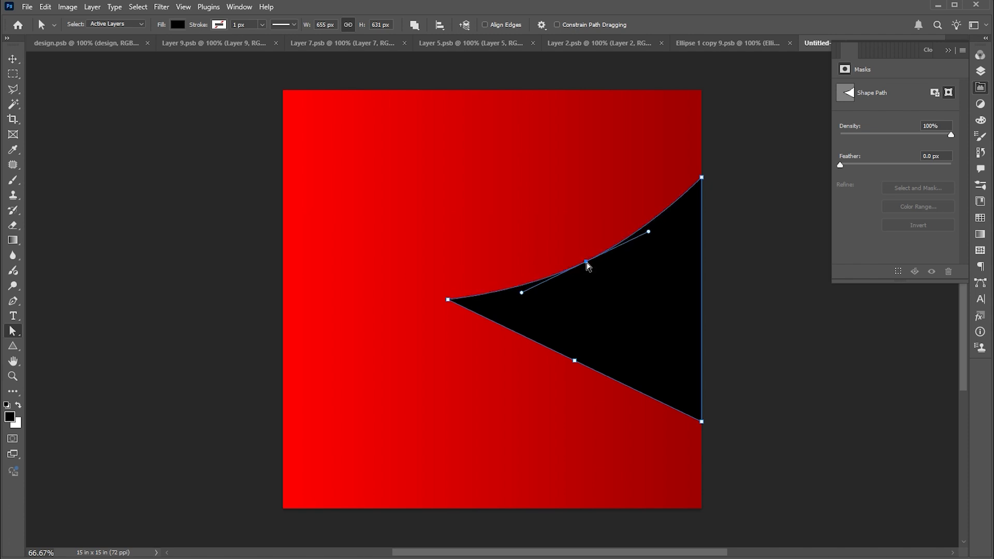
drag(575, 361, 585, 344)
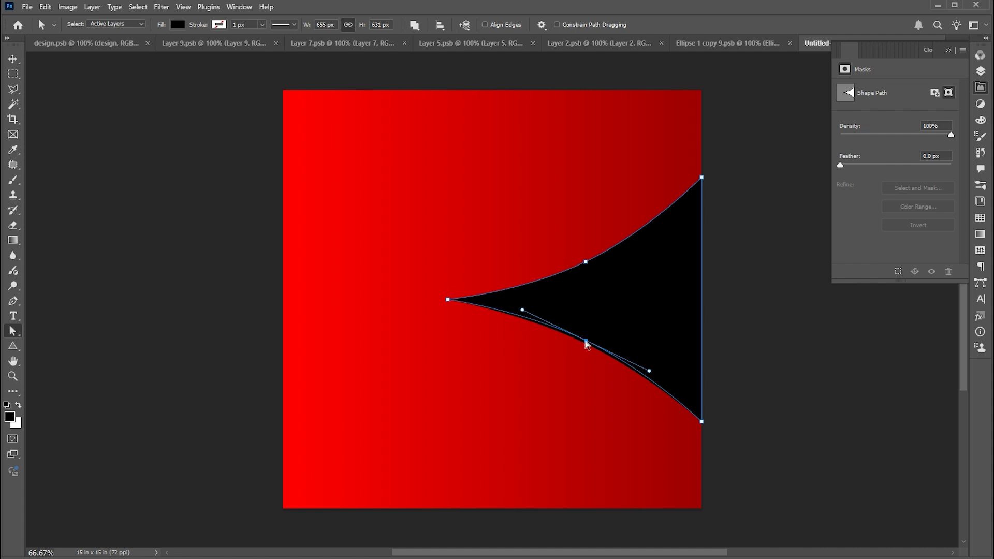
key(v)
click(780, 347)
click(632, 321)
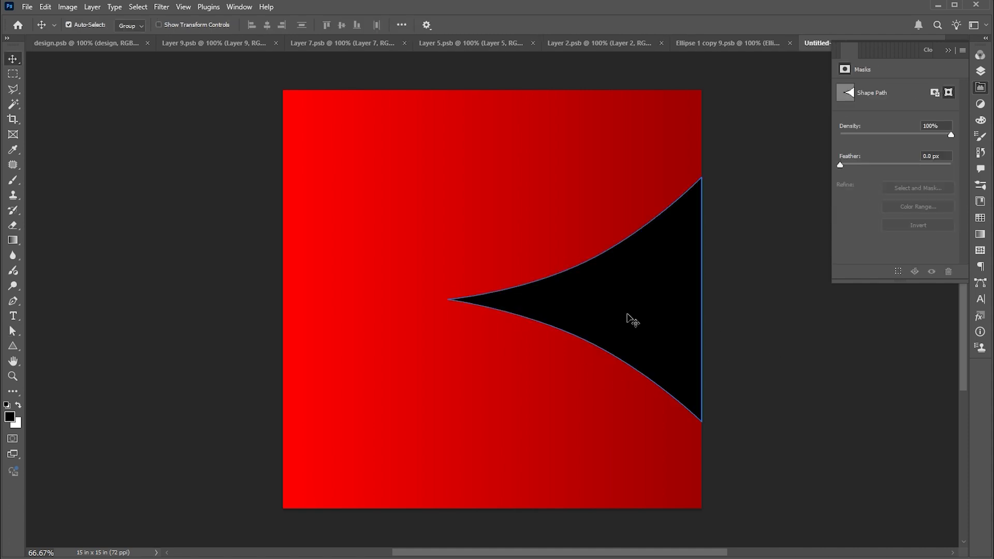
Step: Move the upper edge's middle anchor slightly upward to refine its curve, and deselect the shape
key(a)
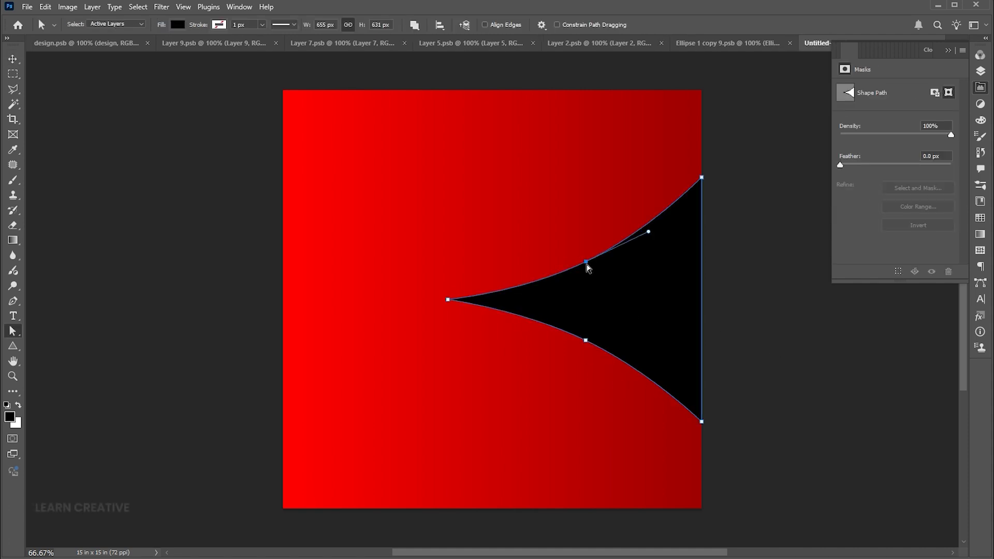
drag(586, 264, 588, 261)
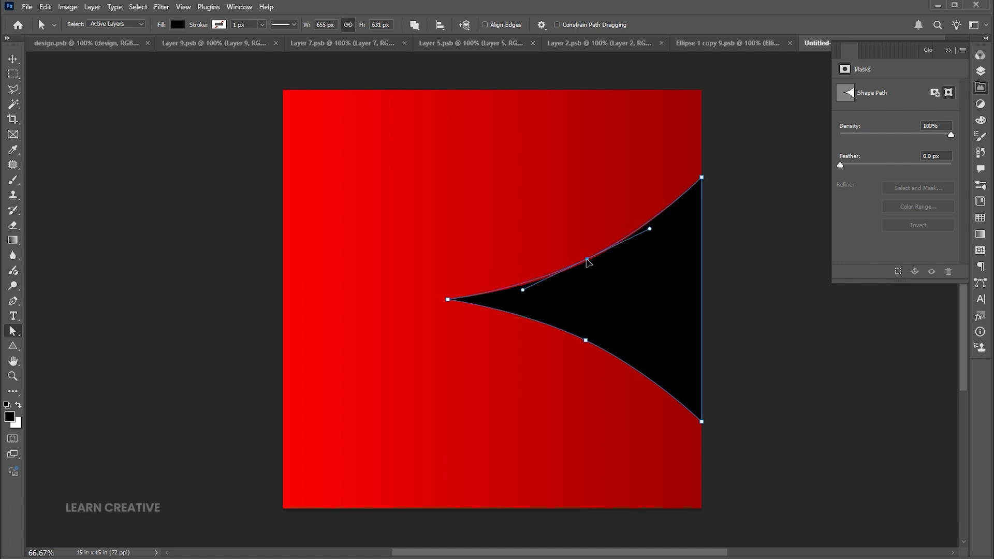
key(v)
click(759, 258)
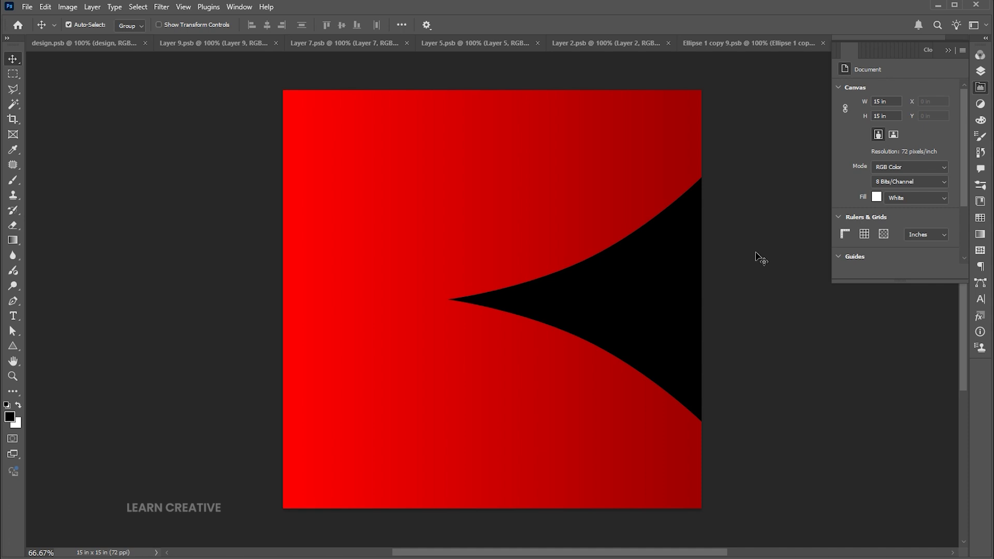
Step: Place the city skyline photo as an embedded image directly above the triangle shape
click(657, 290)
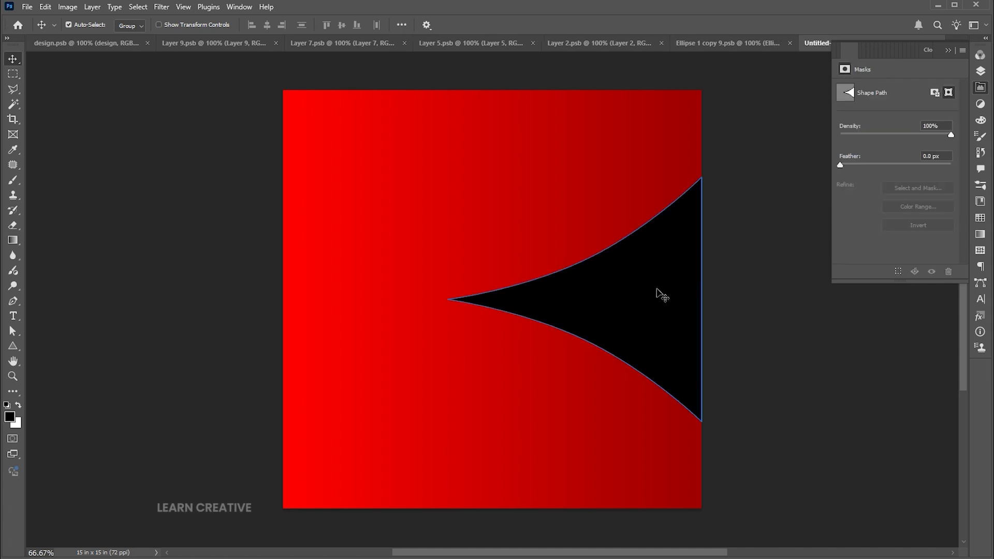
click(27, 7)
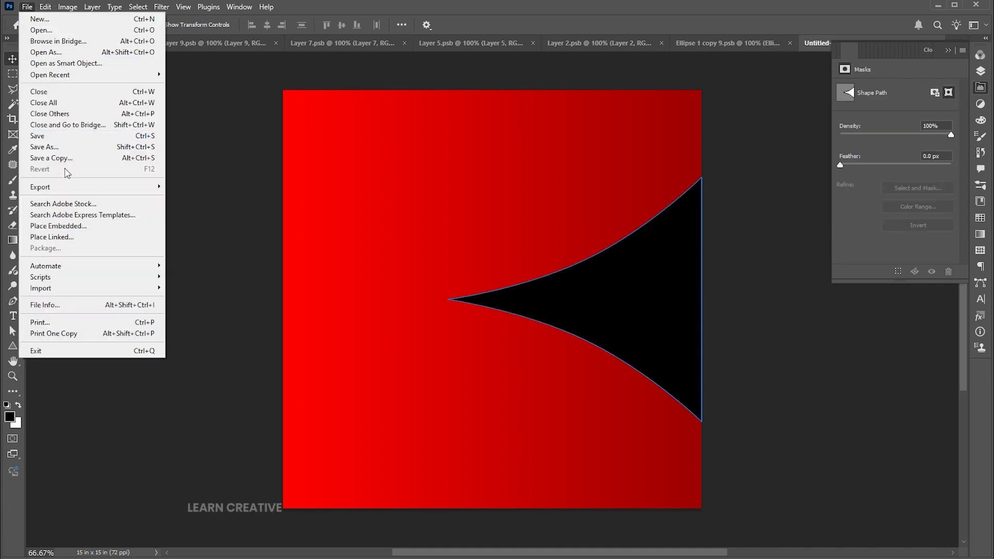
click(60, 225)
click(202, 88)
click(847, 506)
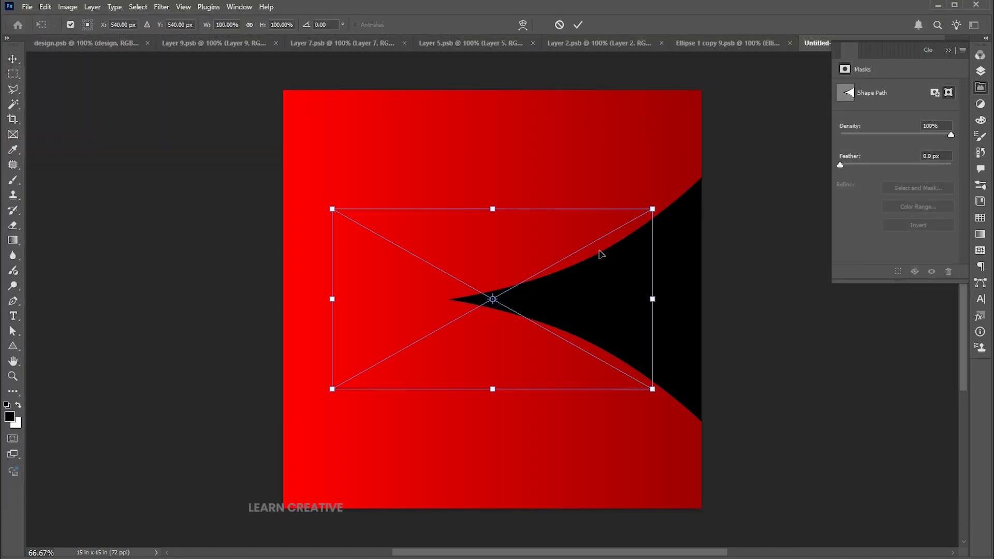
Step: Enlarge the skyline photo to about 132% and move it right so it covers the curved triangle
drag(654, 210, 692, 189)
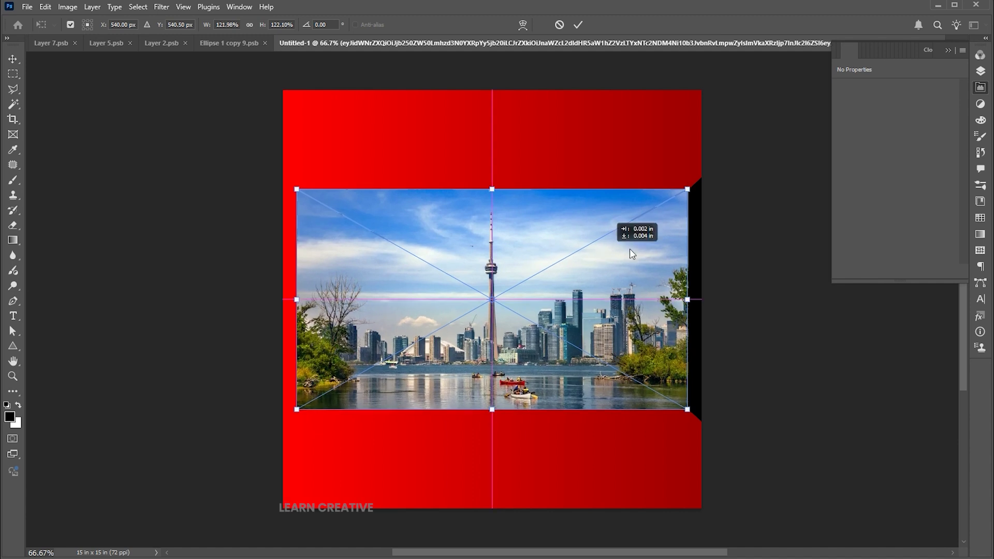
drag(615, 249, 687, 237)
drag(761, 189, 776, 174)
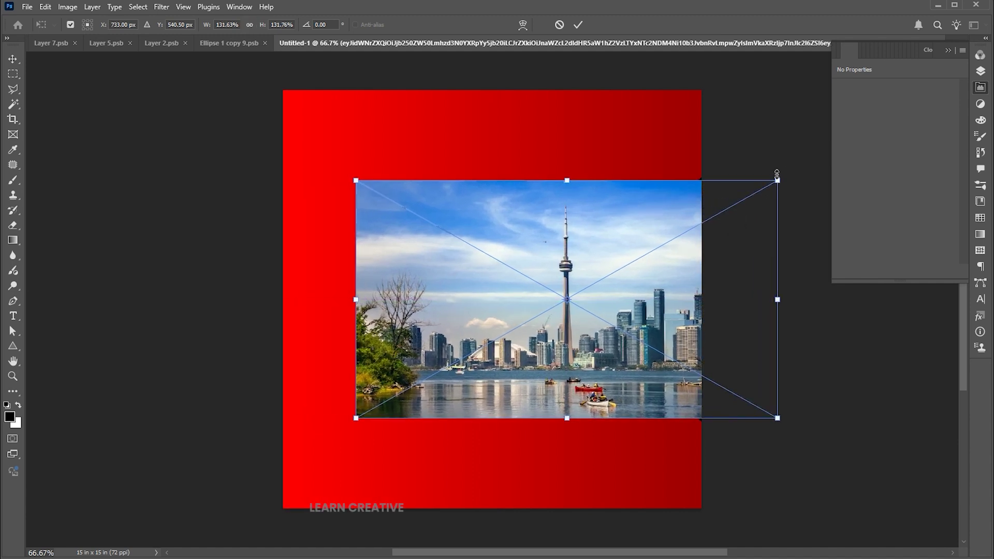
key(Return)
Step: Clip the skyline photo layer to the triangle shape with a clipping mask
click(980, 71)
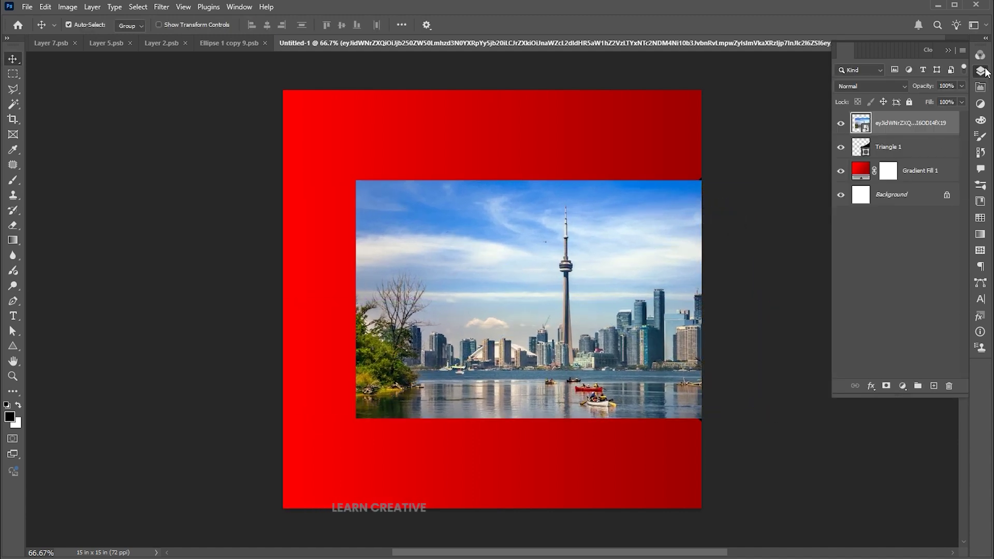
right_click(879, 112)
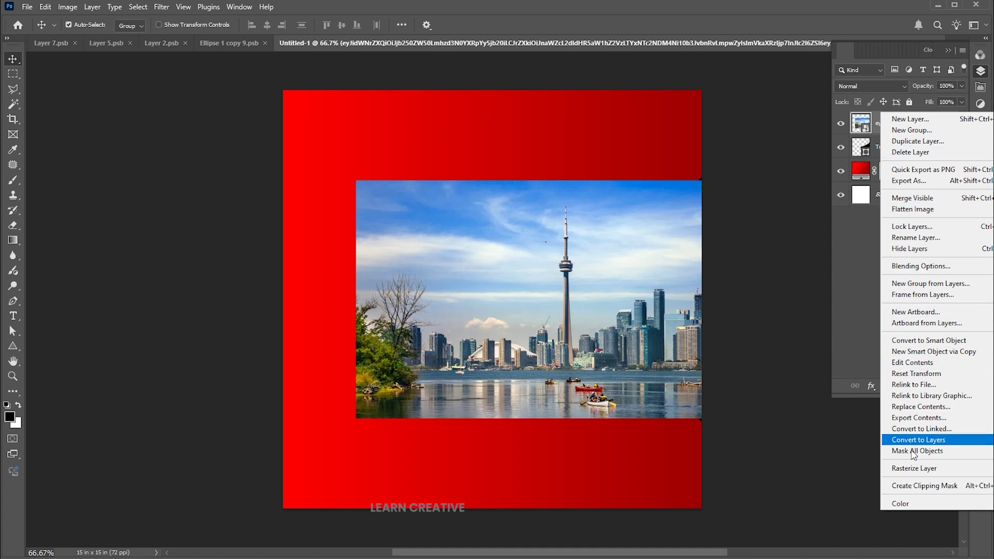
click(920, 486)
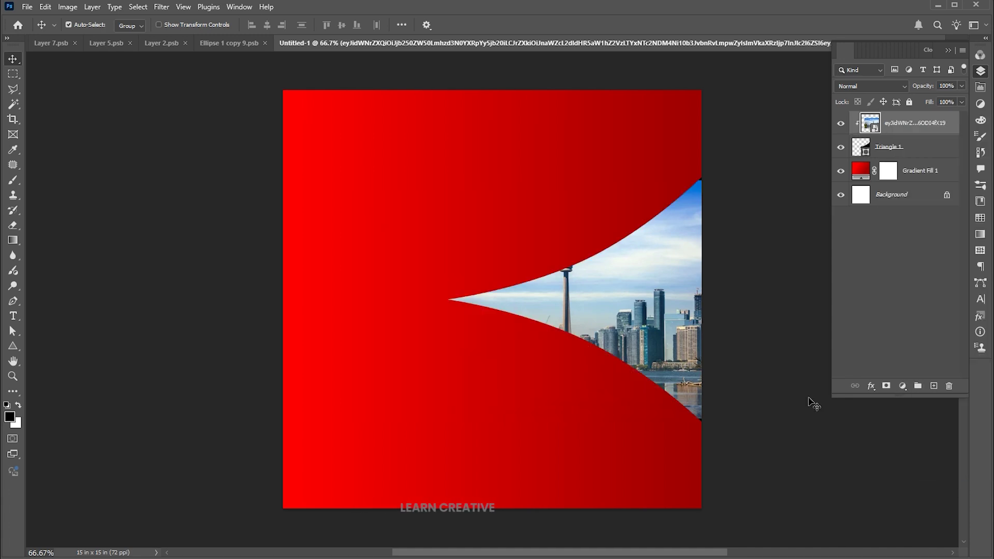
Step: Shift the clipped skyline photo to the right and enlarge it slightly so the tower sits inside the wide end of the triangle
key(ctrl+t)
drag(628, 294, 712, 293)
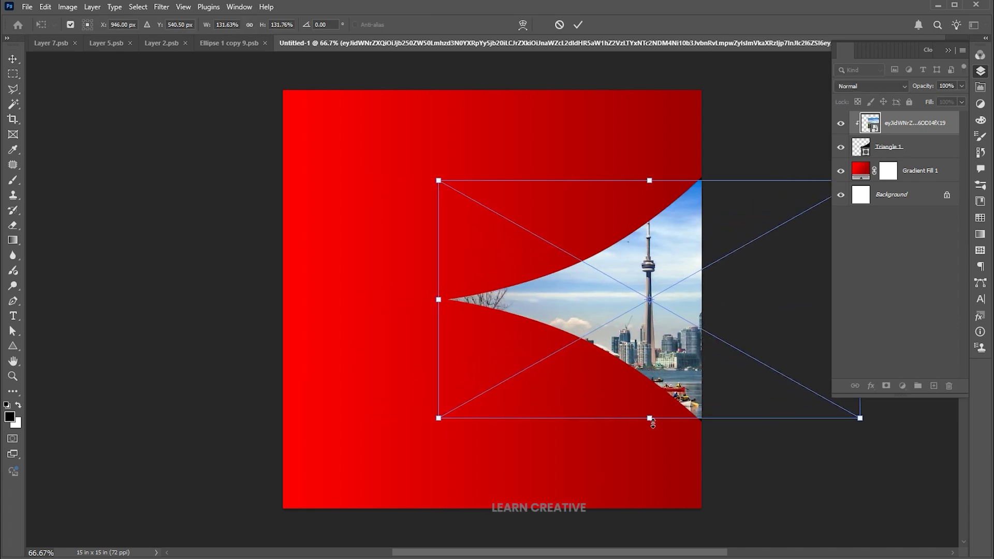
drag(653, 423, 654, 428)
drag(654, 384, 666, 384)
key(Return)
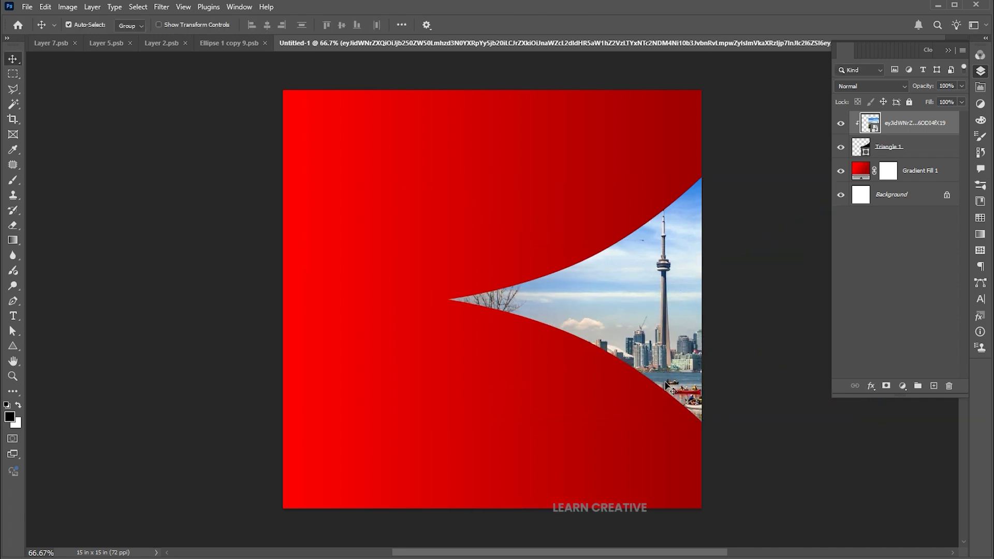
Step: Set the foreground colour to white
click(9, 417)
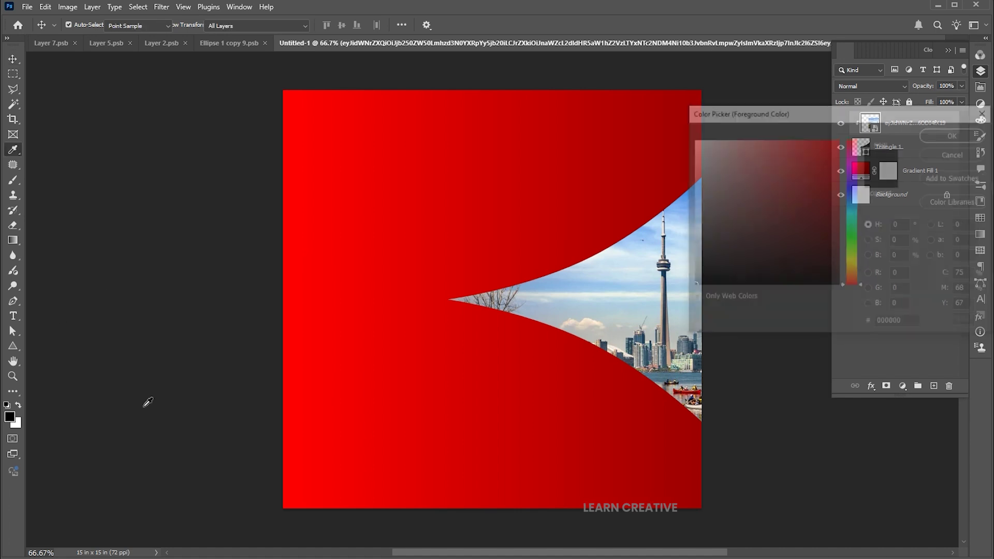
click(692, 140)
click(978, 137)
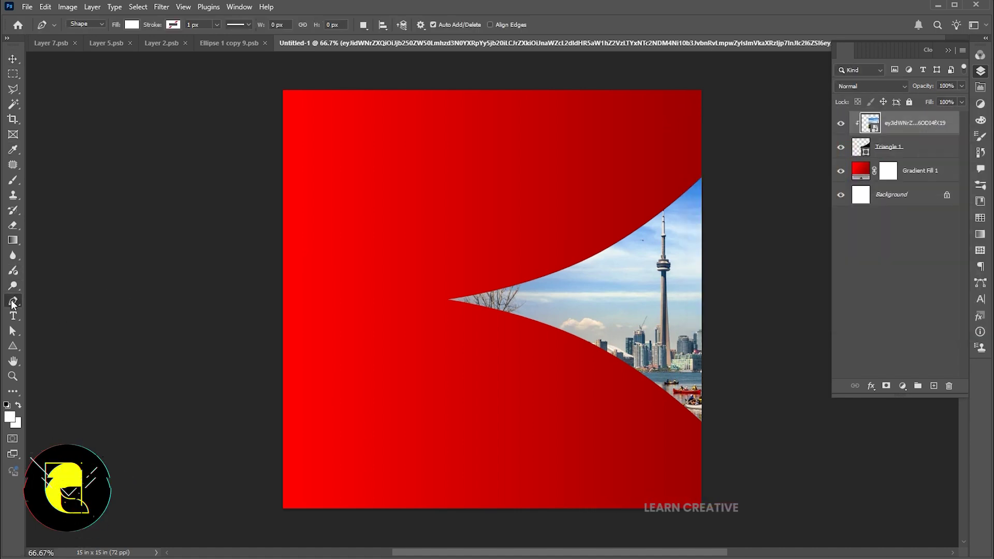
Step: Draw a white curled-paper shape with the Pen tool along the photo's upper curved edge, from its right corner to its pointed tip
click(13, 302)
scroll(705, 184, up, 1)
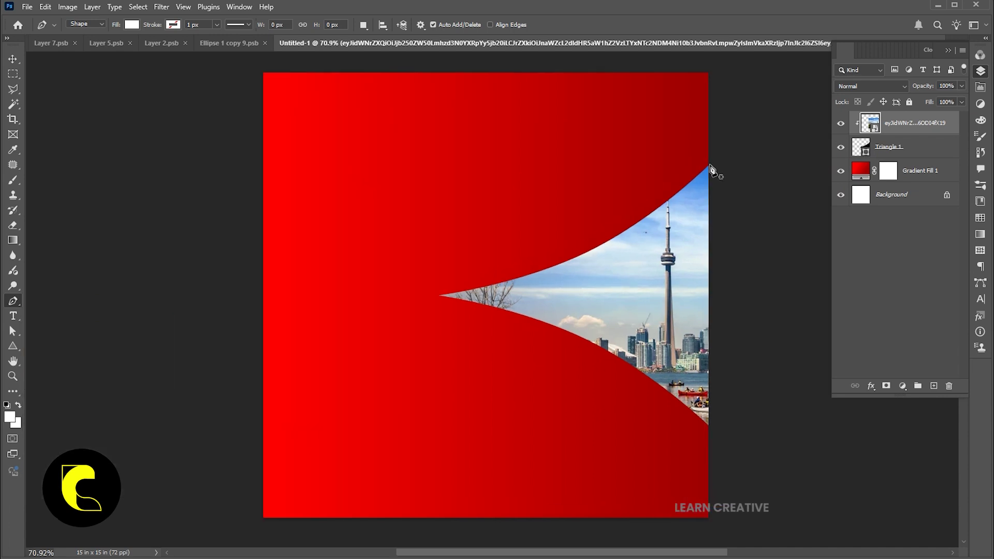
click(702, 179)
drag(665, 136, 663, 96)
alt+click(666, 138)
drag(437, 296, 239, 339)
alt+click(437, 297)
drag(711, 167, 761, 49)
scroll(761, 49, up, 1)
key(v)
click(774, 182)
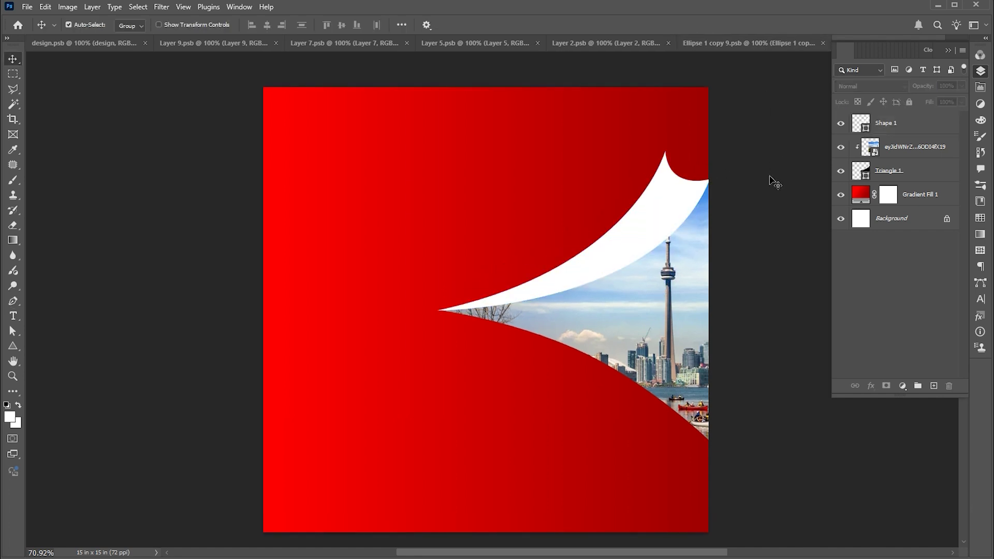
Step: Move the white curl shape's layer below the triangle layer and raise the curl's upper tip anchor slightly
drag(903, 127, 915, 180)
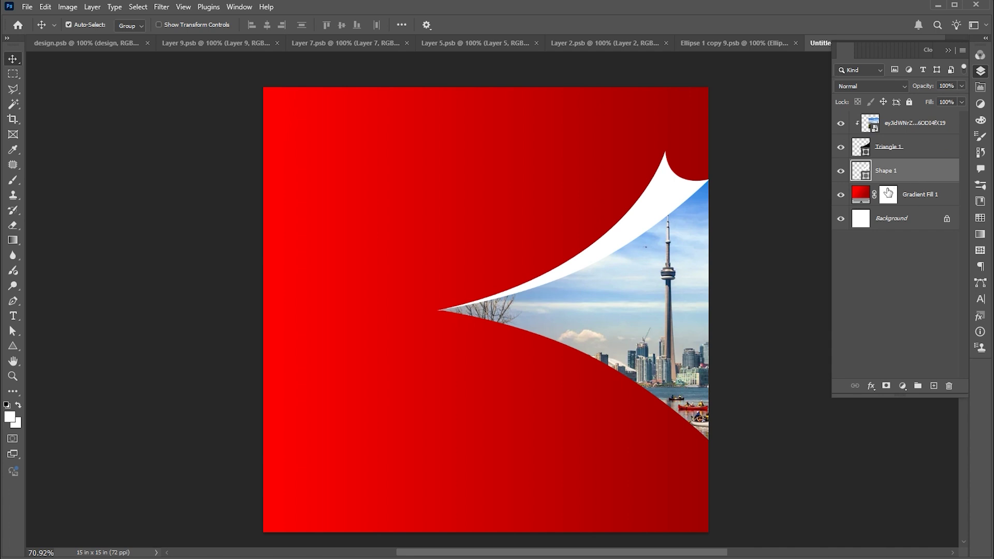
click(7, 332)
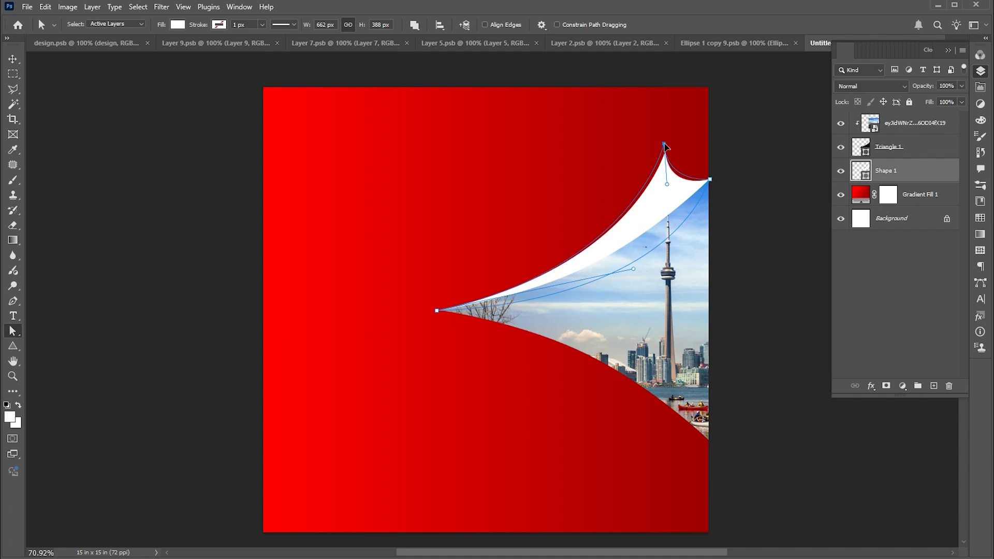
key(v)
click(766, 225)
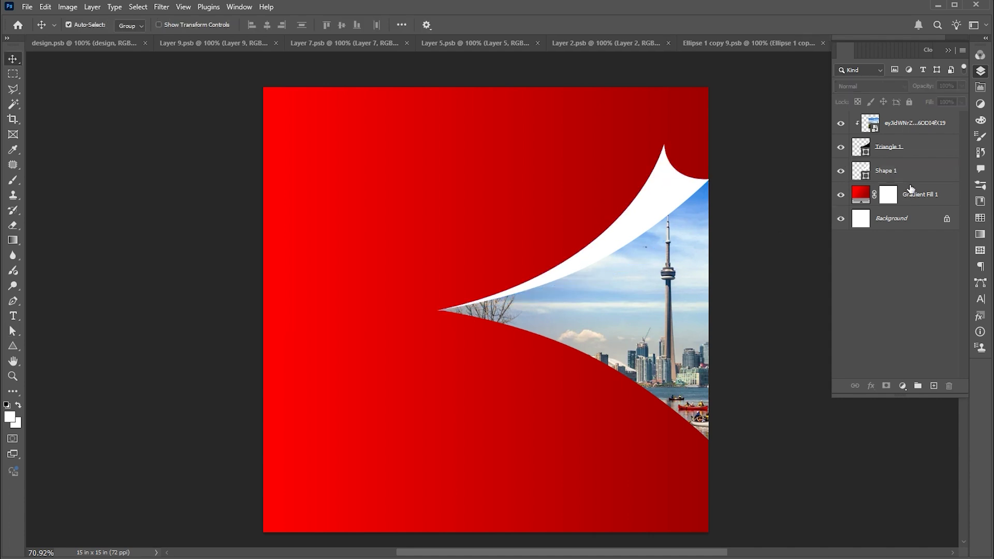
Step: Add a drop shadow to the white curl shape with Multiply blending, 50% opacity, 90° angle, 9 px distance and 43 px size
right_click(884, 169)
click(883, 173)
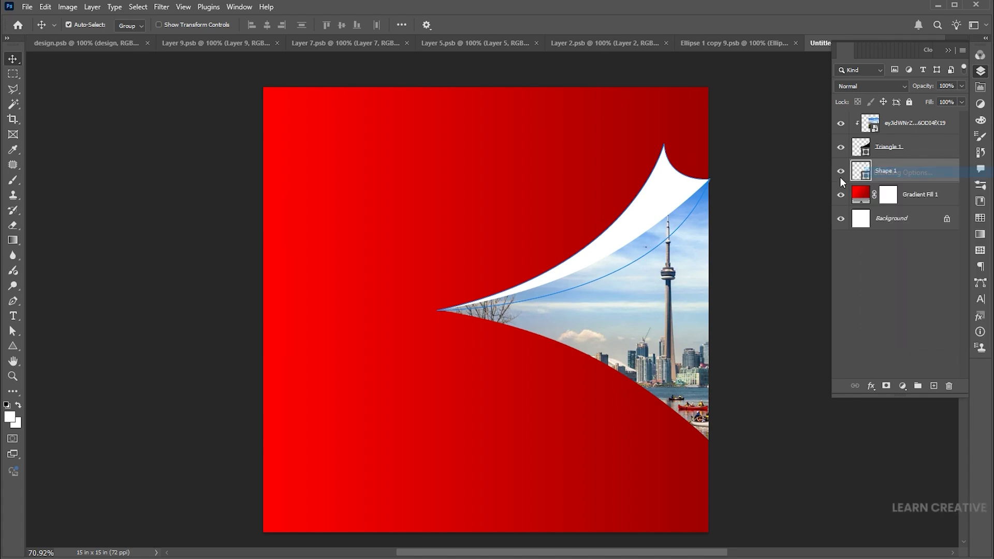
drag(731, 78, 631, 88)
click(572, 325)
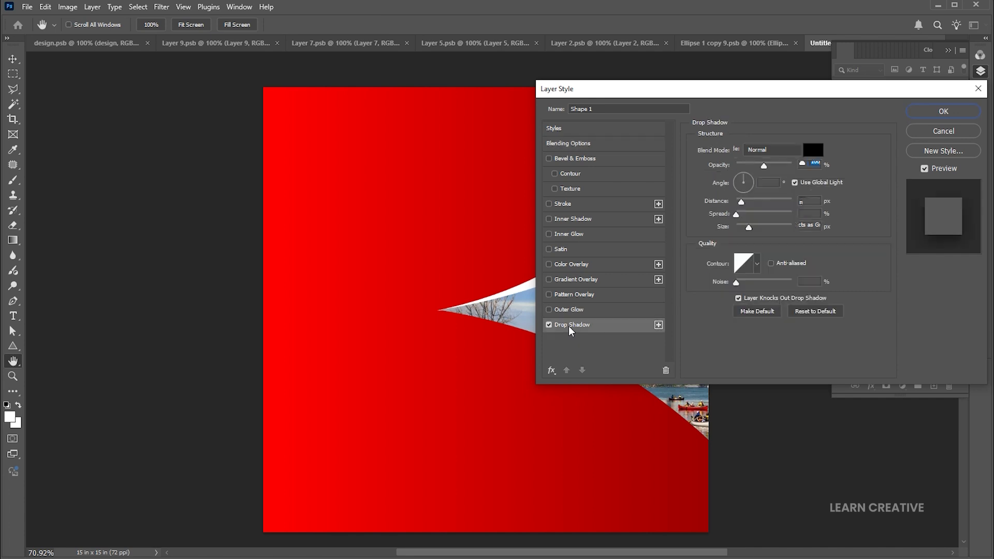
drag(683, 93, 610, 207)
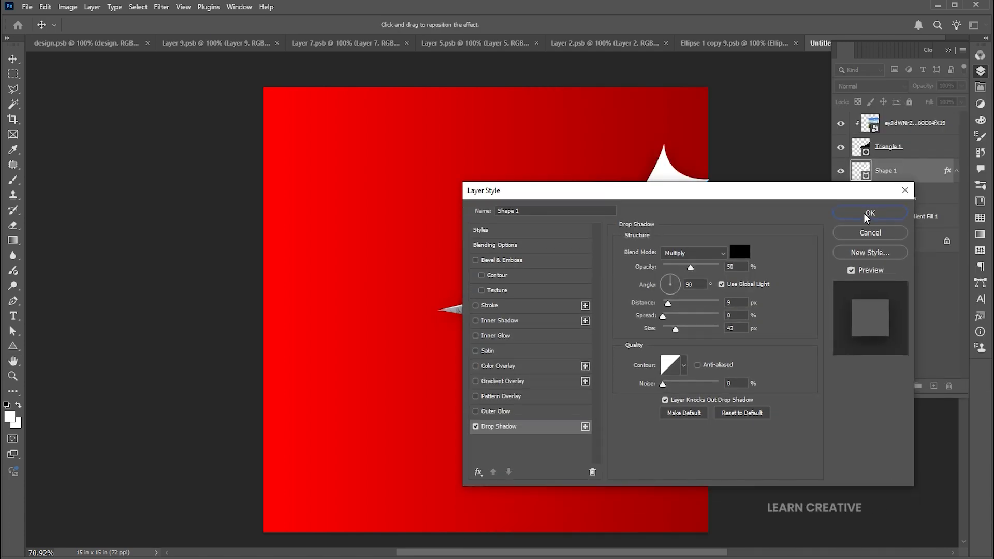
key(Return)
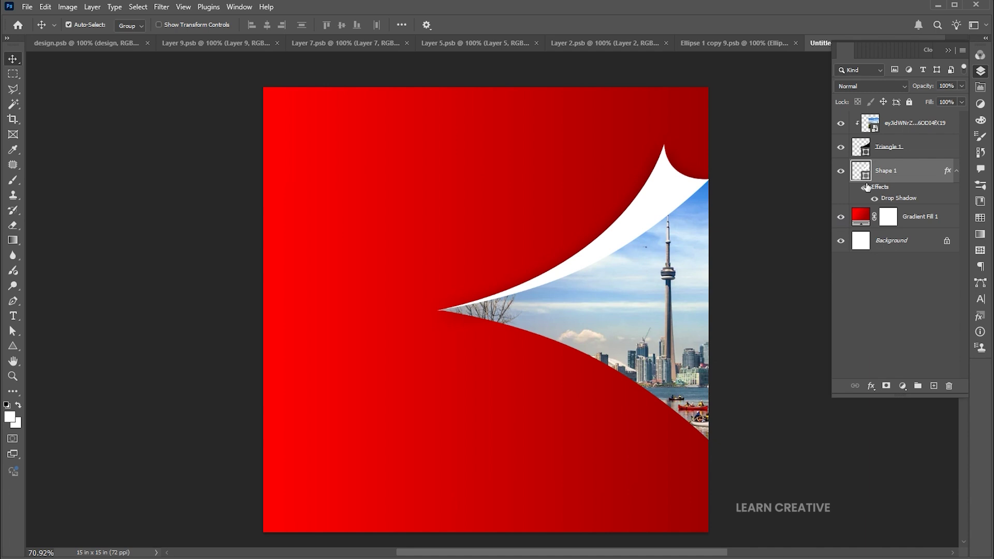
Step: Add an empty layer clipped to the white curl shape, and set the foreground colour to black (000000)
click(933, 386)
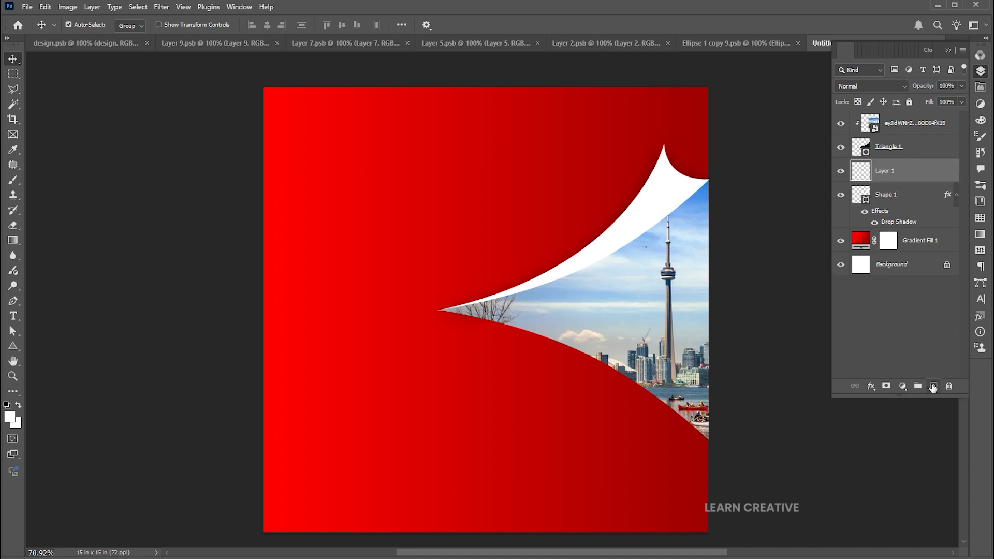
click(11, 421)
drag(755, 224, 692, 285)
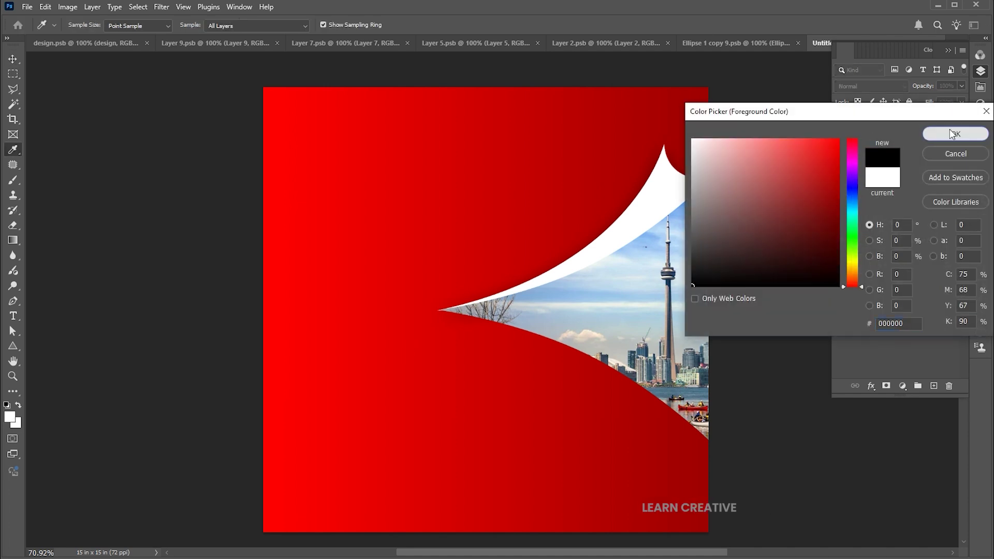
click(949, 133)
right_click(878, 164)
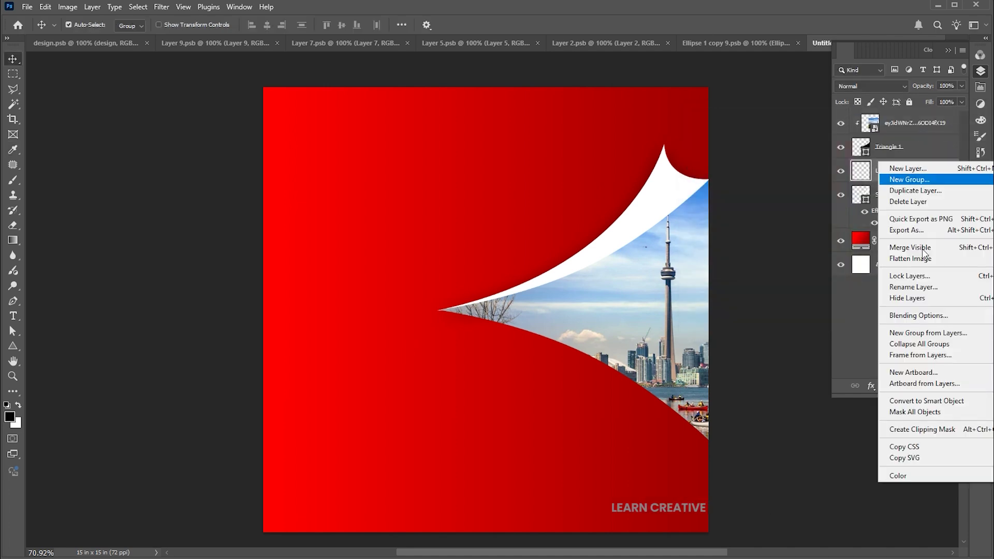
click(917, 429)
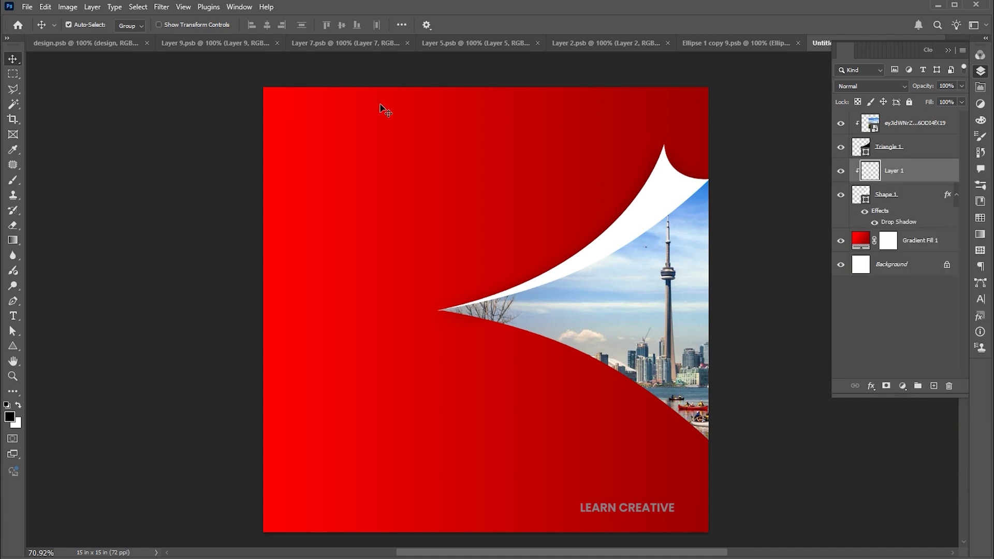
Step: Set up a Soft Round brush with 0% hardness, 50% flow and a size of 150 px
click(13, 179)
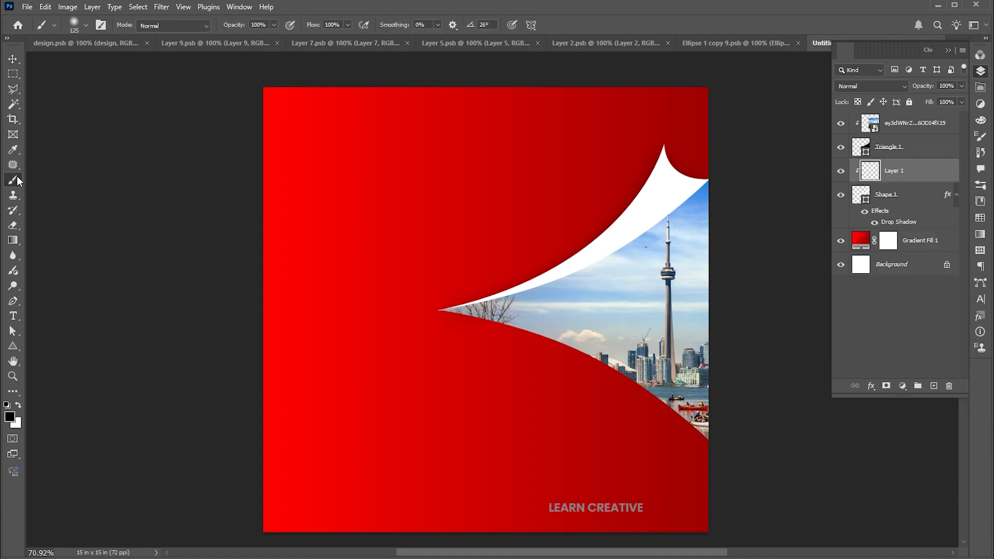
click(85, 26)
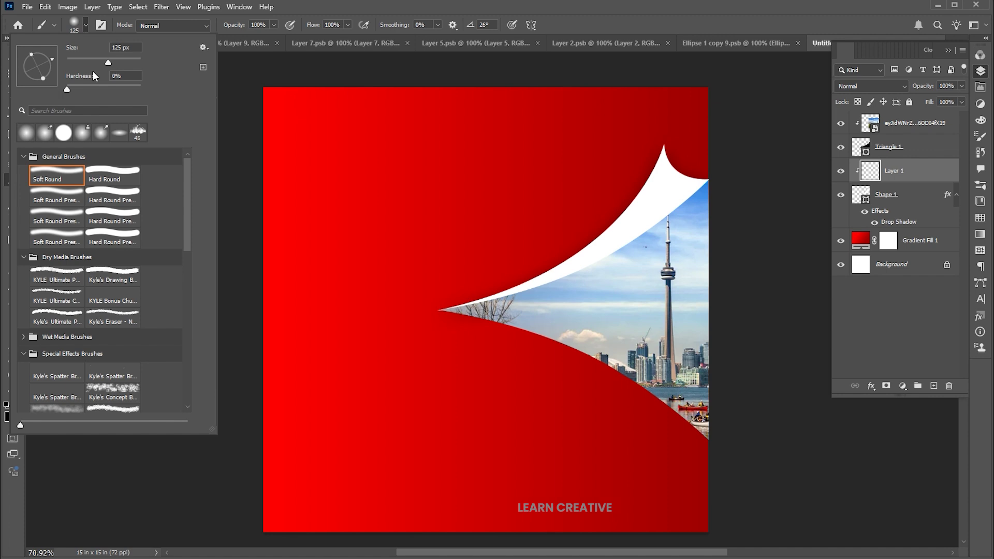
click(86, 25)
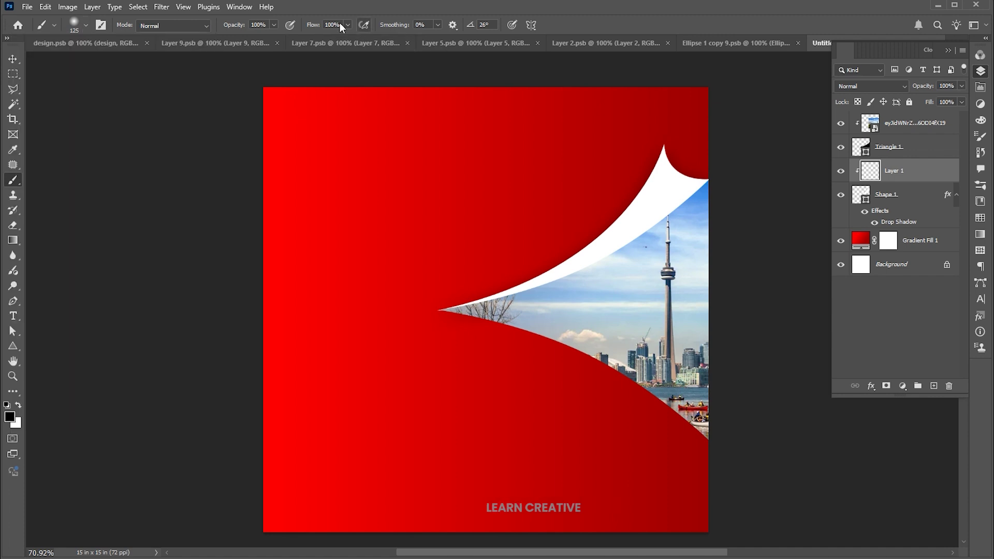
click(302, 24)
text(50)
key(Return)
key(bracketright)
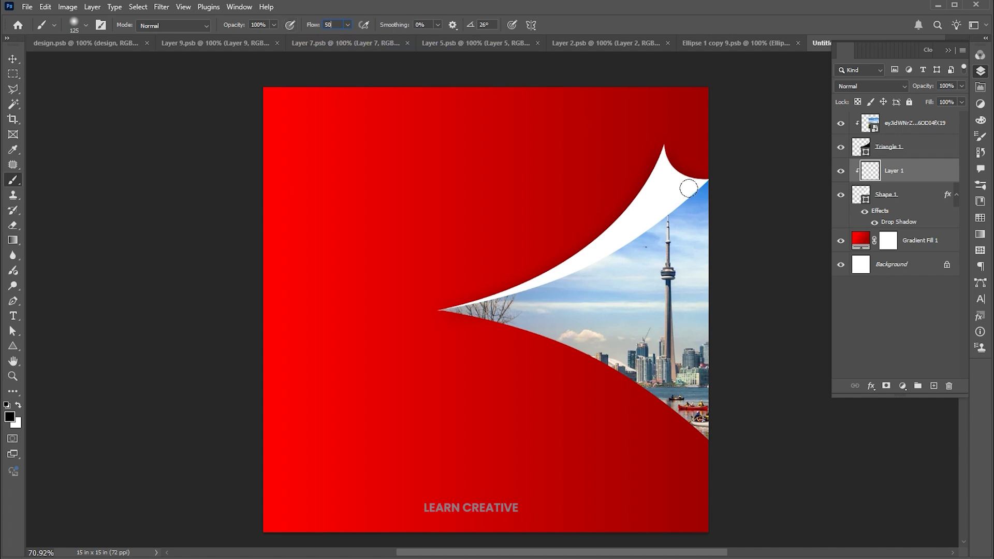
Step: Paint soft black shading on the clipped layer along the curl's inner edge, and enlarge the brush to 250 px
mouse_move(709, 178)
mouse_down()
mouse_move(559, 281)
mouse_move(435, 322)
mouse_up()
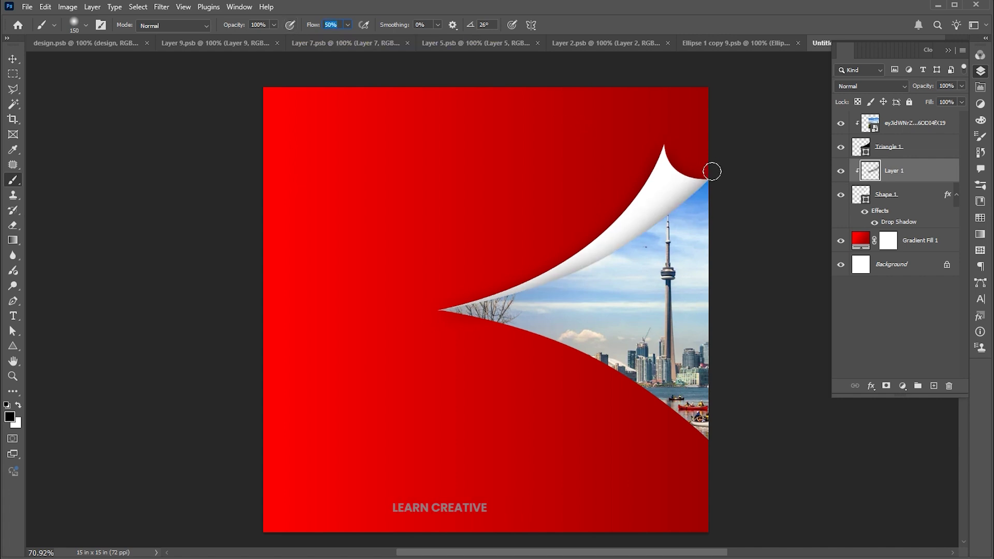
drag(709, 169, 593, 294)
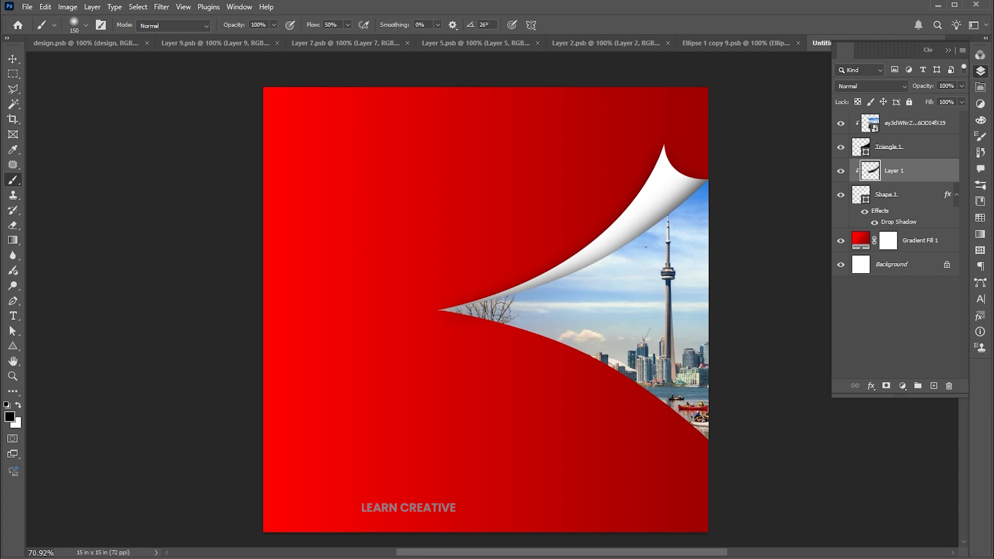
key(bracketright)
key(bracketright)
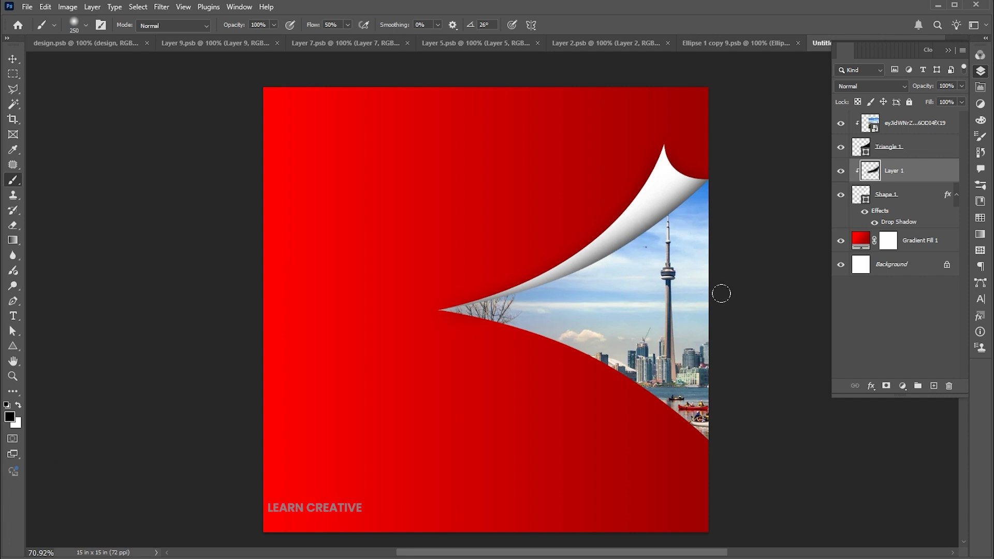
key(v)
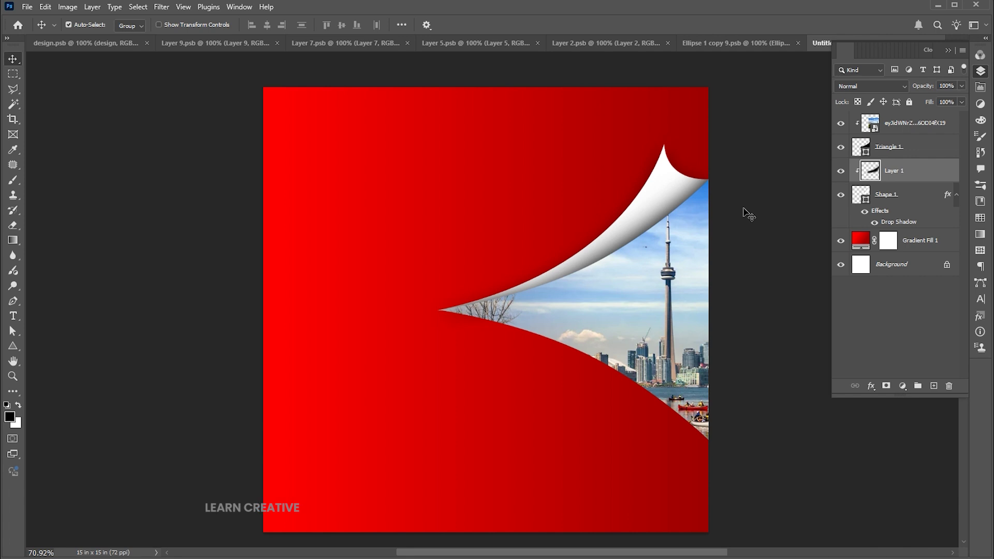
Step: Link the shading layer with the curl shape's layer and duplicate the pair
shift+click(918, 203)
click(854, 385)
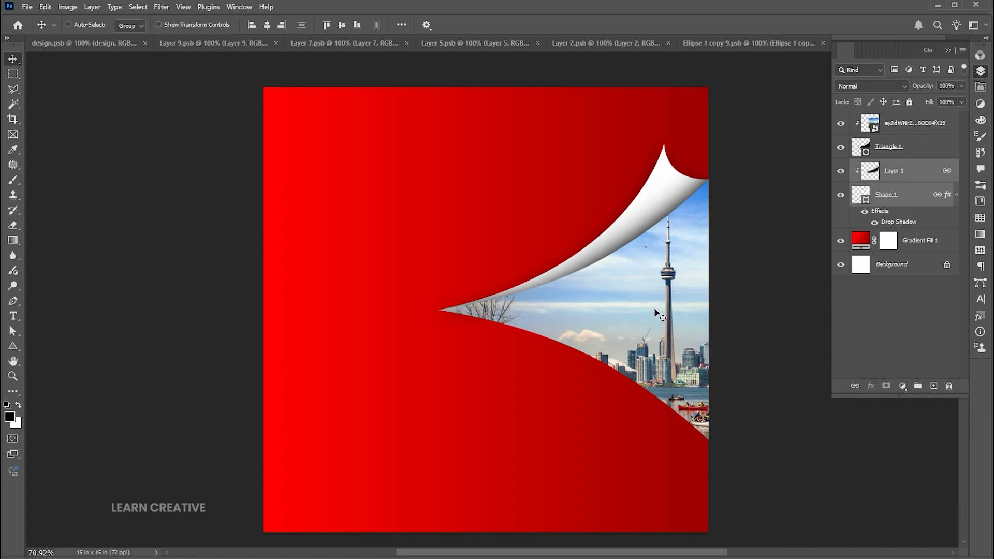
key(ctrl+j)
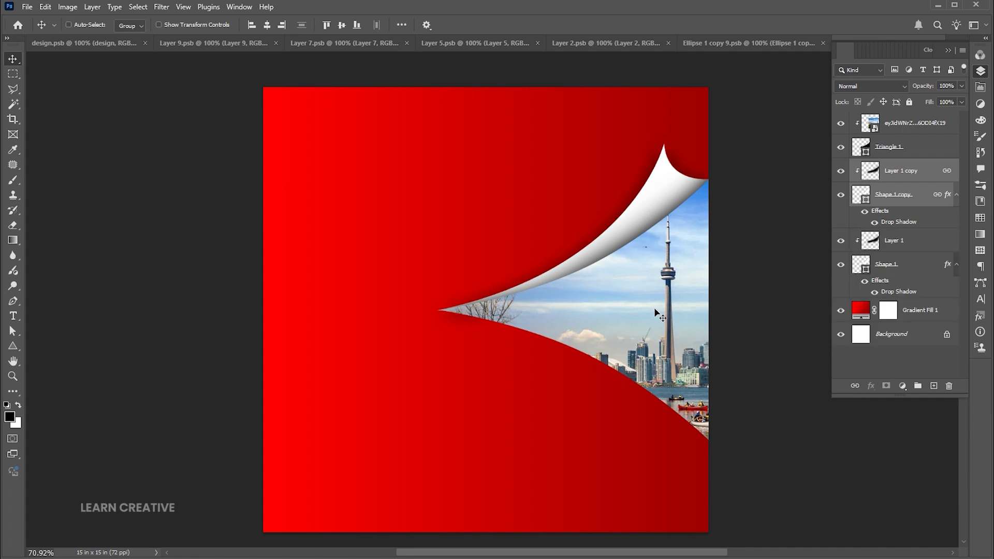
Step: Flip the duplicated curl and shading vertically, move them down onto the photo's lower curved edge, and deselect the layers
key(ctrl+t)
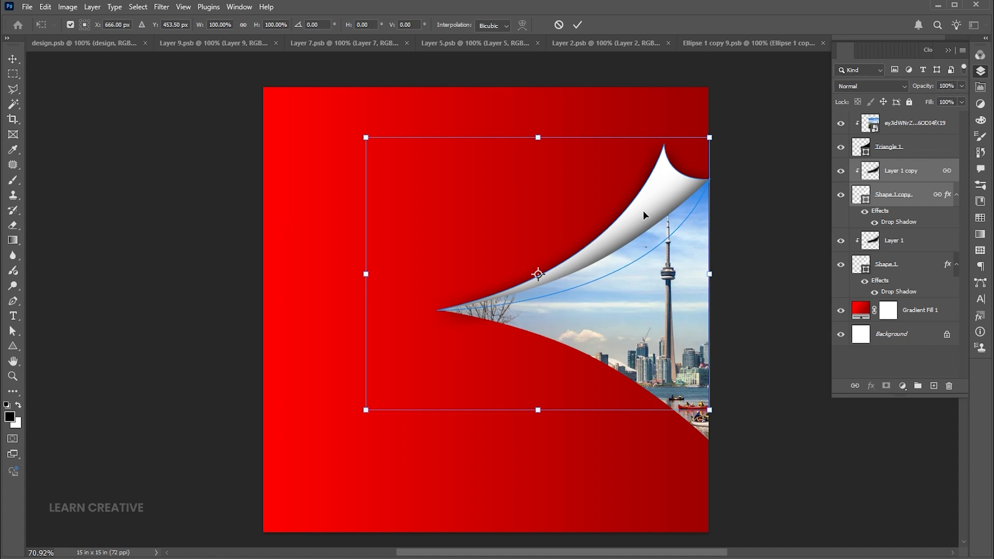
right_click(644, 214)
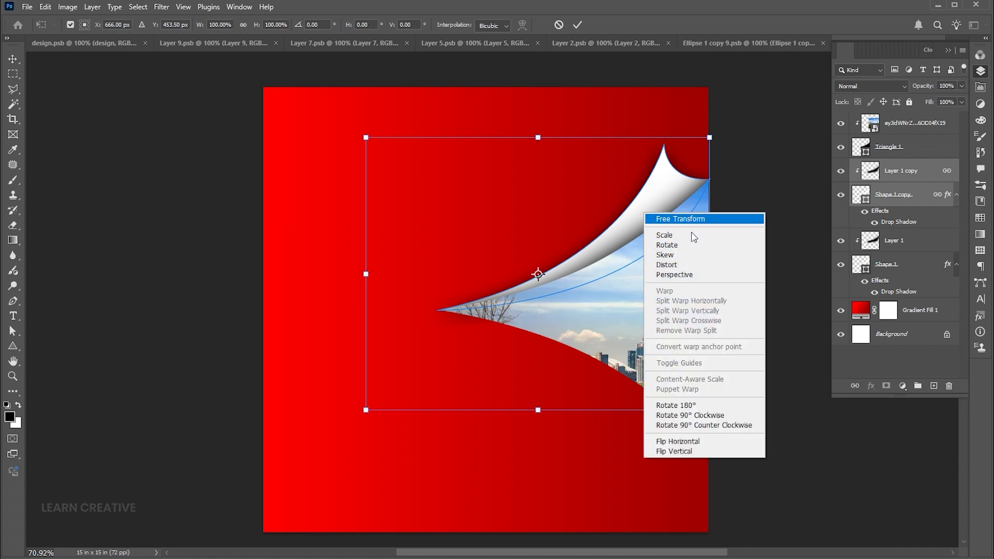
click(679, 451)
drag(637, 309, 636, 382)
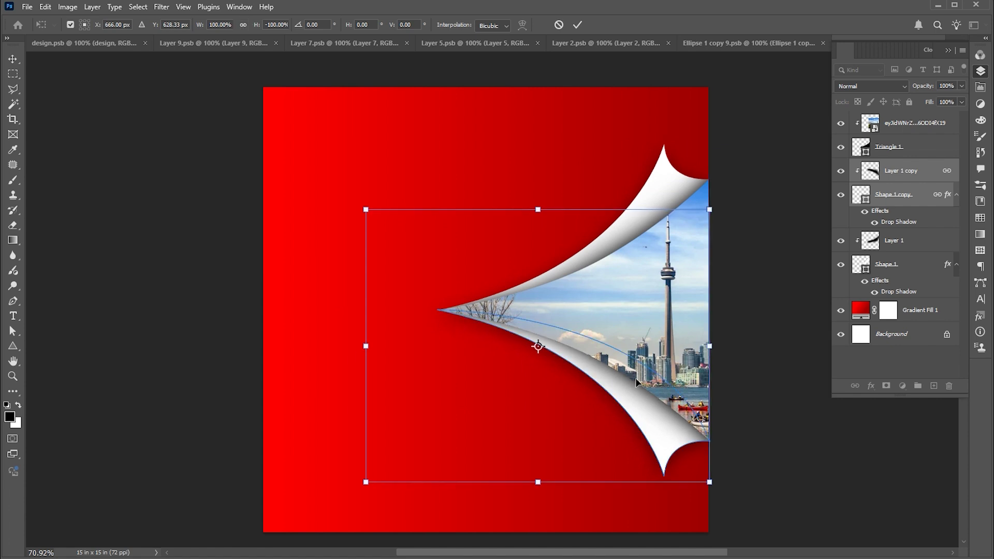
key(Return)
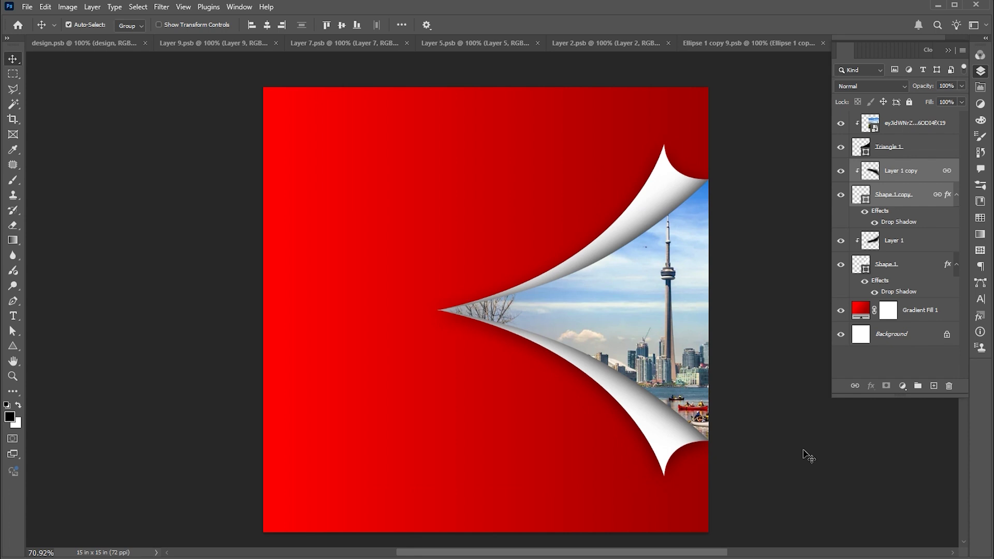
click(777, 410)
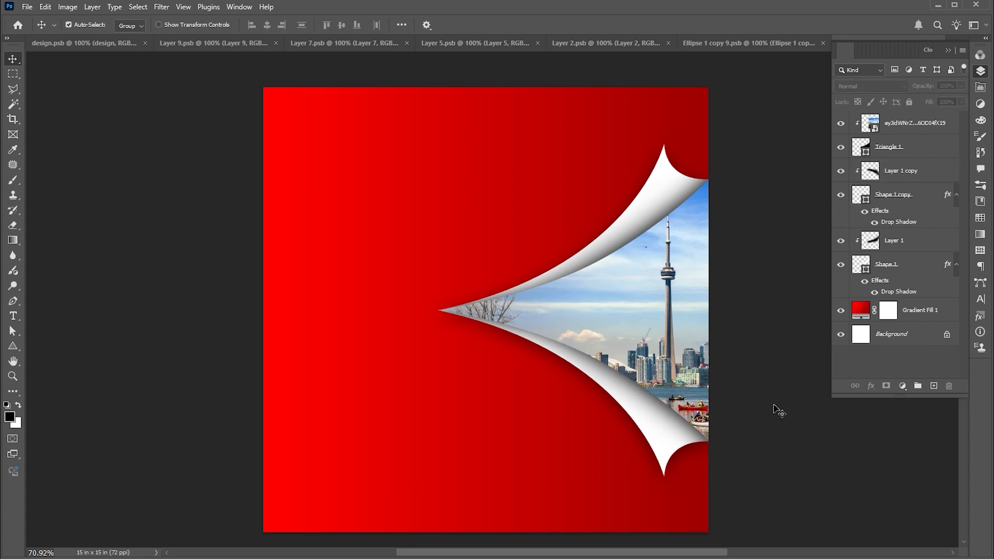
Step: Copy the airplane from Layer 2.psb into the red design beside the curls' tip, and show the rulers
click(582, 43)
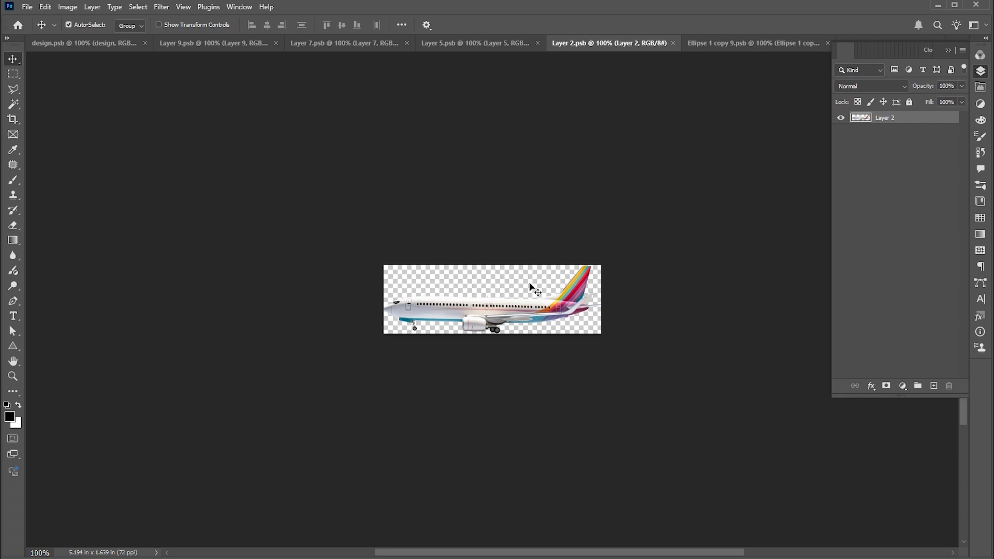
drag(529, 286, 394, 321)
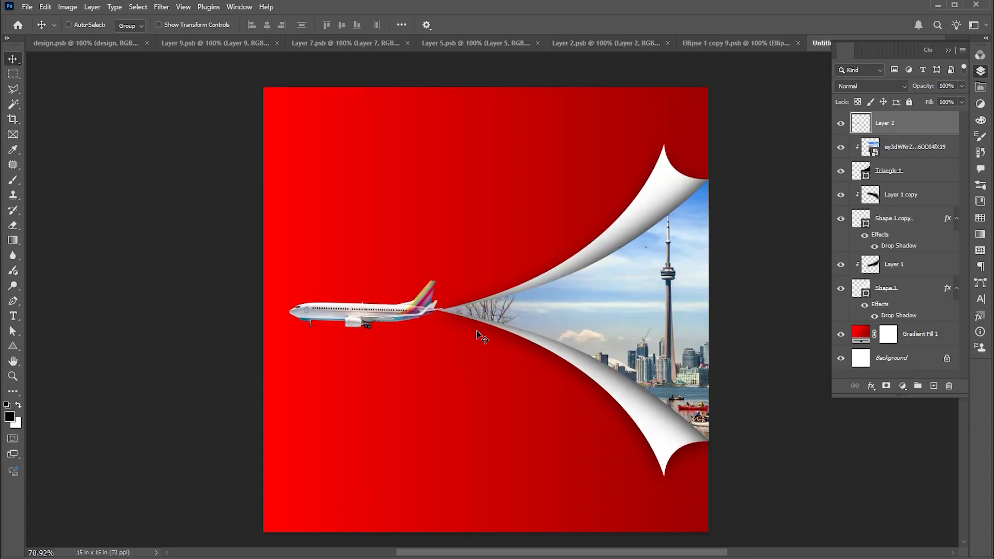
key(ctrl+r)
Step: Scale the airplane down slightly and nudge it so its tail meets the tip of the paper curls
key(ctrl+t)
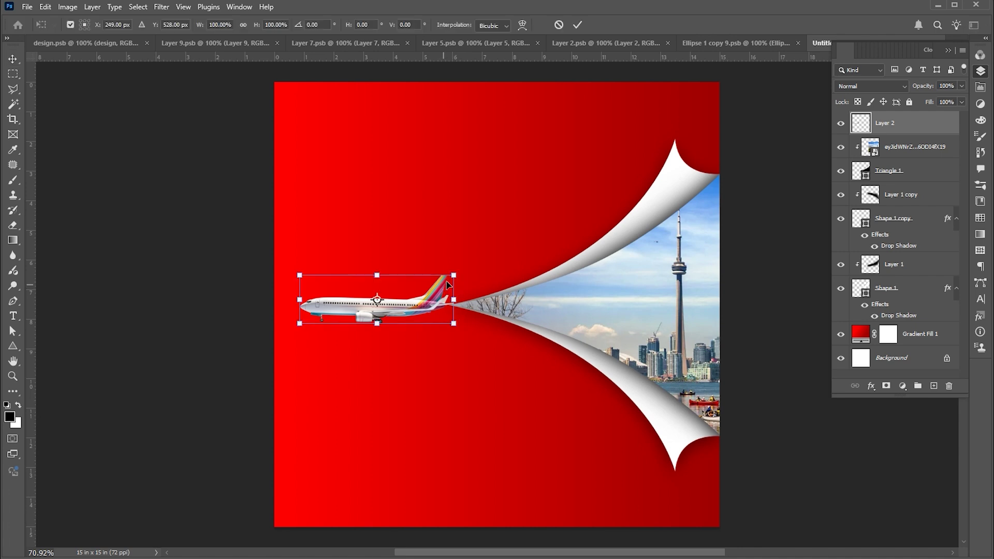
drag(448, 275, 446, 277)
key(Return)
drag(498, 296, 499, 297)
key(Up)
key(Up)
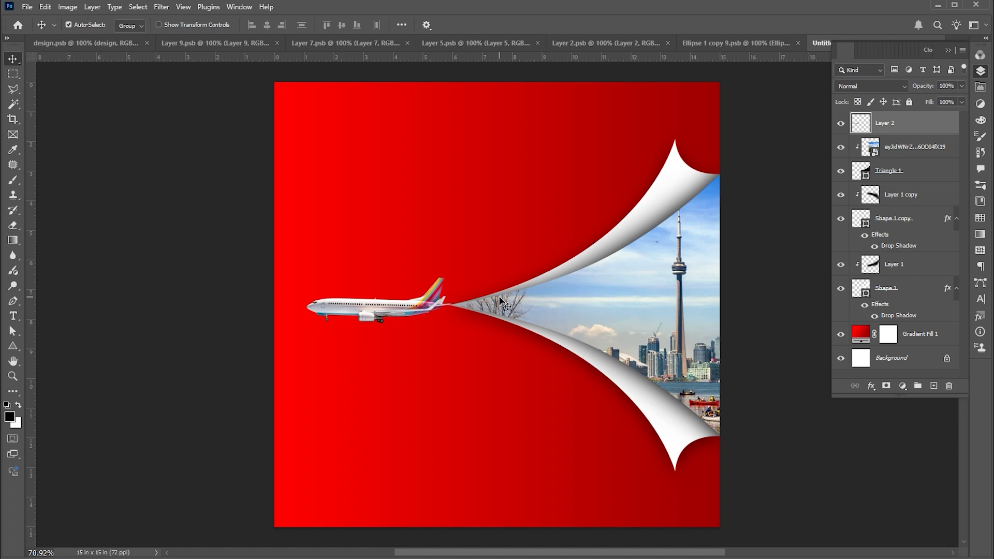
click(916, 342)
click(34, 8)
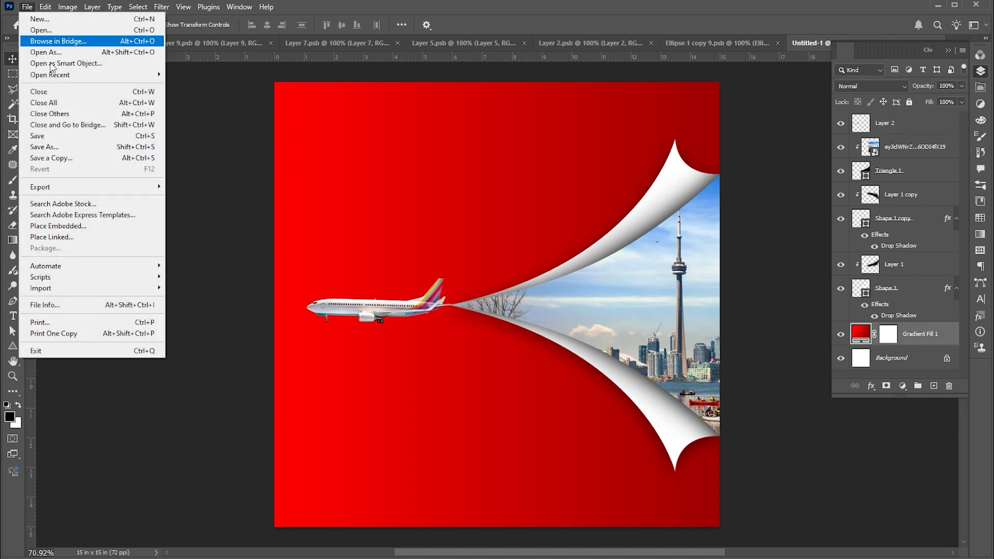
click(61, 227)
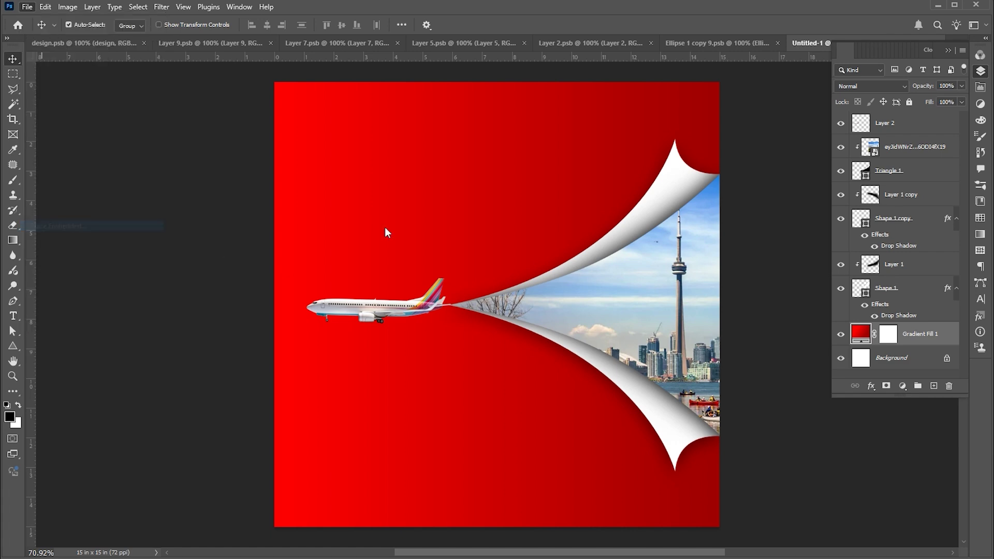
click(148, 97)
click(854, 507)
Step: Enlarge the night skyline photo to cover the whole canvas and shift it so the red tower stands behind the airplane's front half
drag(497, 150, 575, 78)
drag(572, 166, 484, 184)
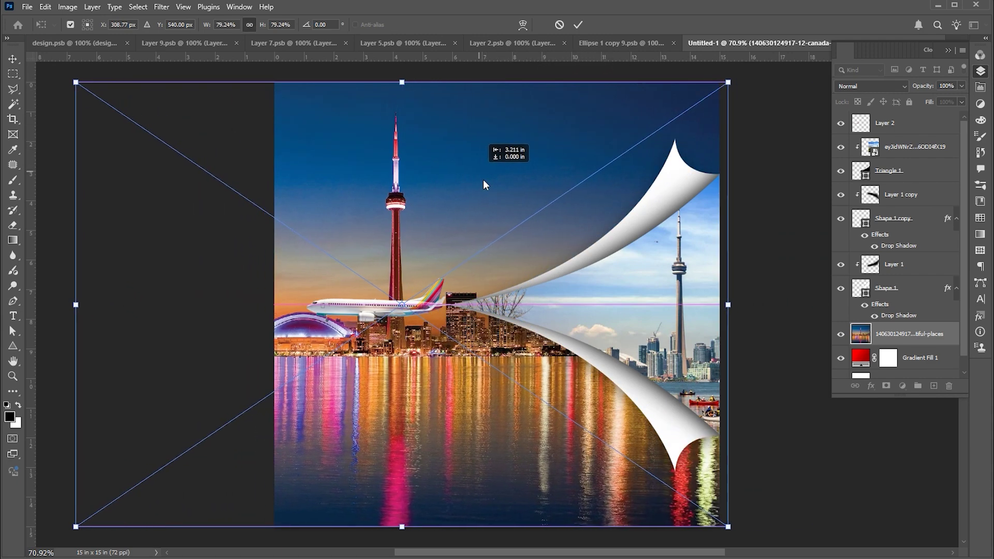
drag(728, 304, 746, 304)
drag(468, 162, 441, 165)
drag(716, 306, 751, 306)
drag(453, 184, 390, 201)
key(Return)
Step: Set the night skyline photo layer's blend mode to Multiply
click(858, 86)
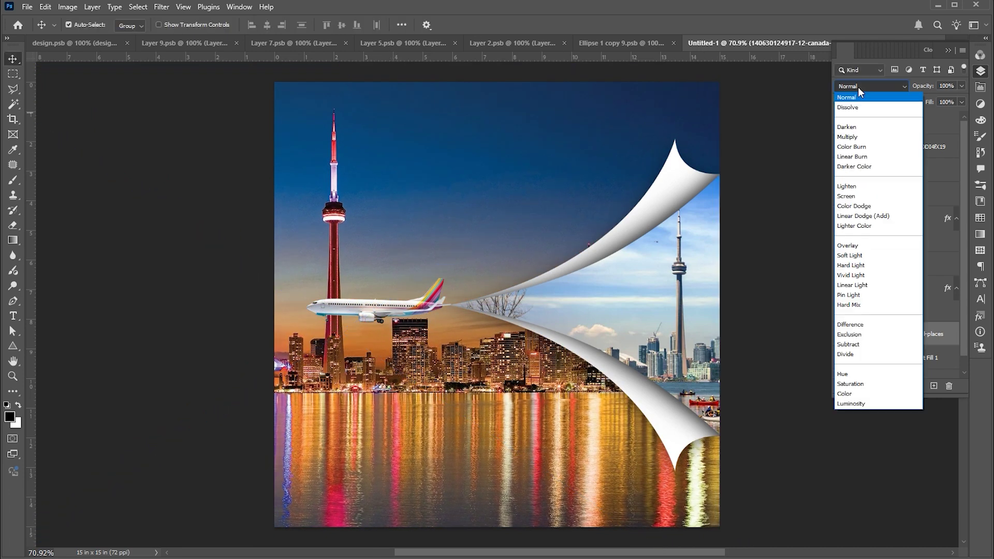
click(851, 138)
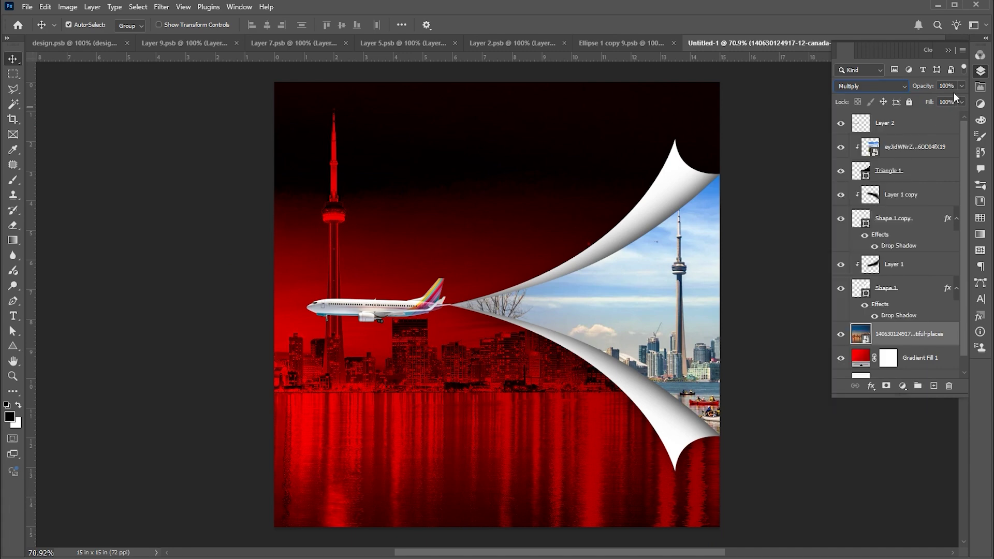